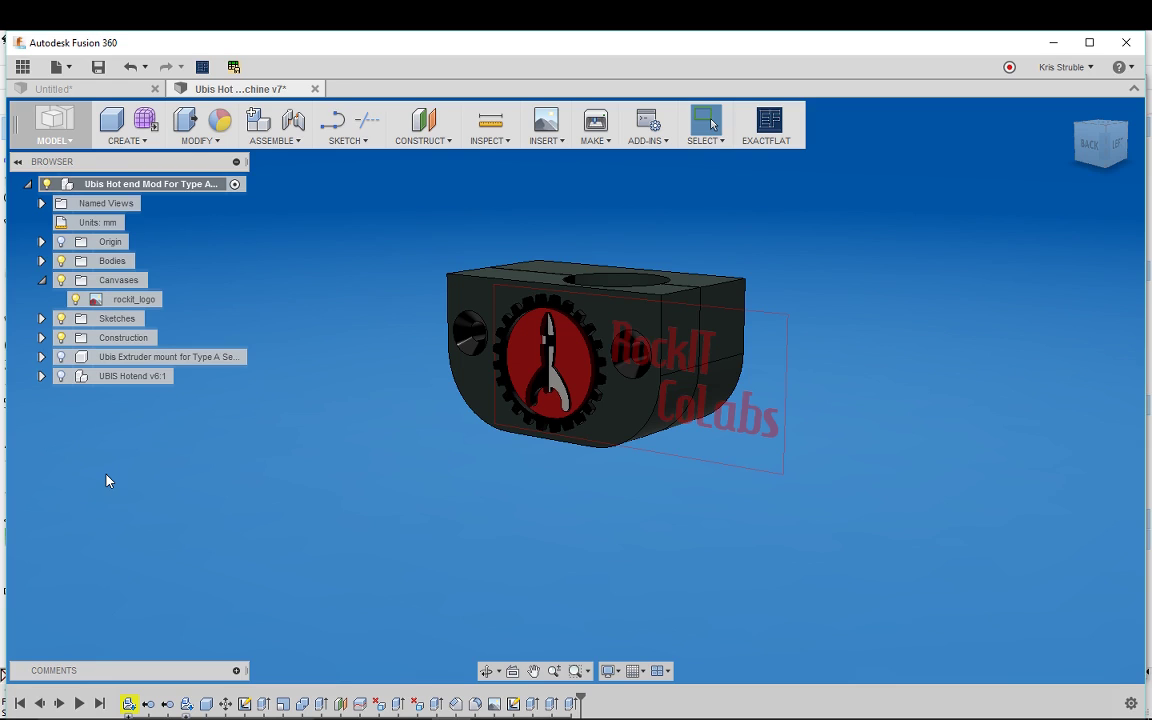
Hide the rockit_logo canvas image so only the hot end mount model shows
click(75, 300)
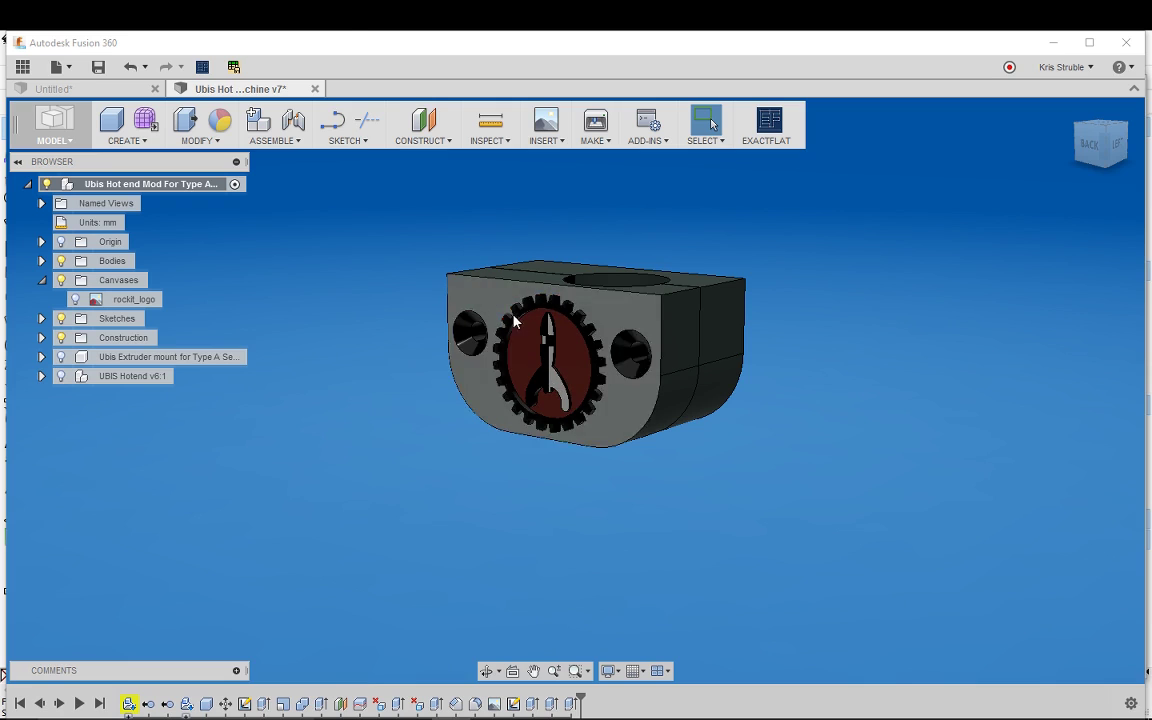
click(335, 141)
click(335, 142)
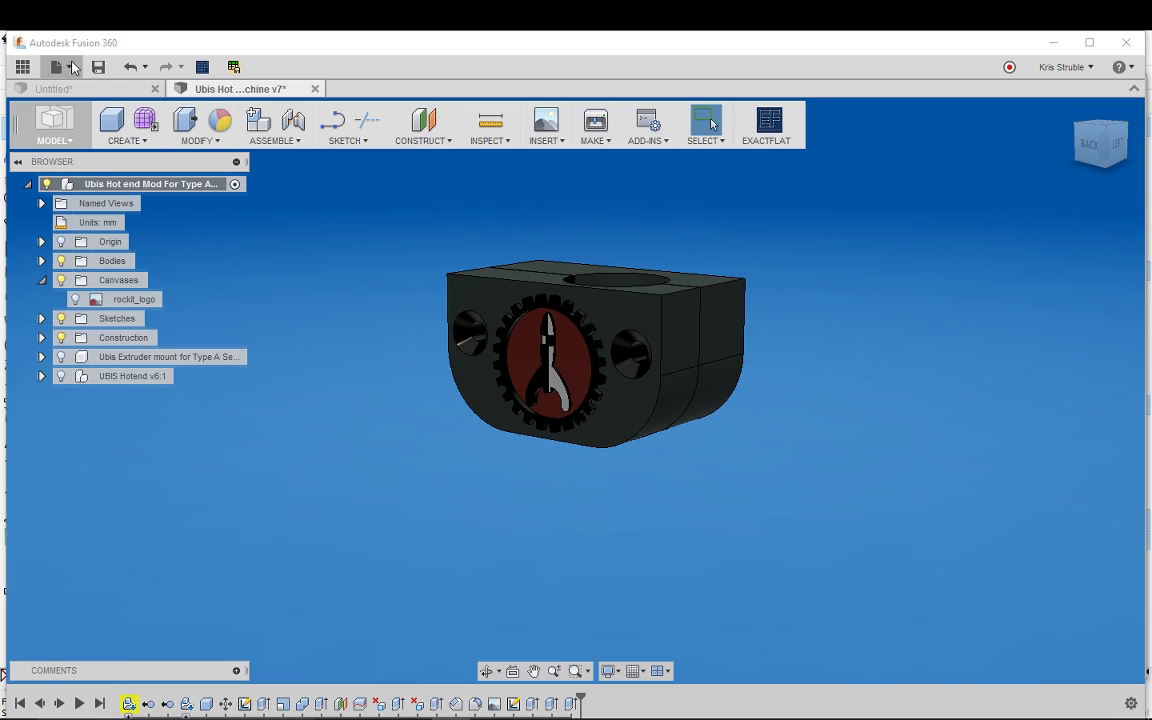
Switch to the Untitled keychain design, orbit it to face front, and select the body
click(87, 89)
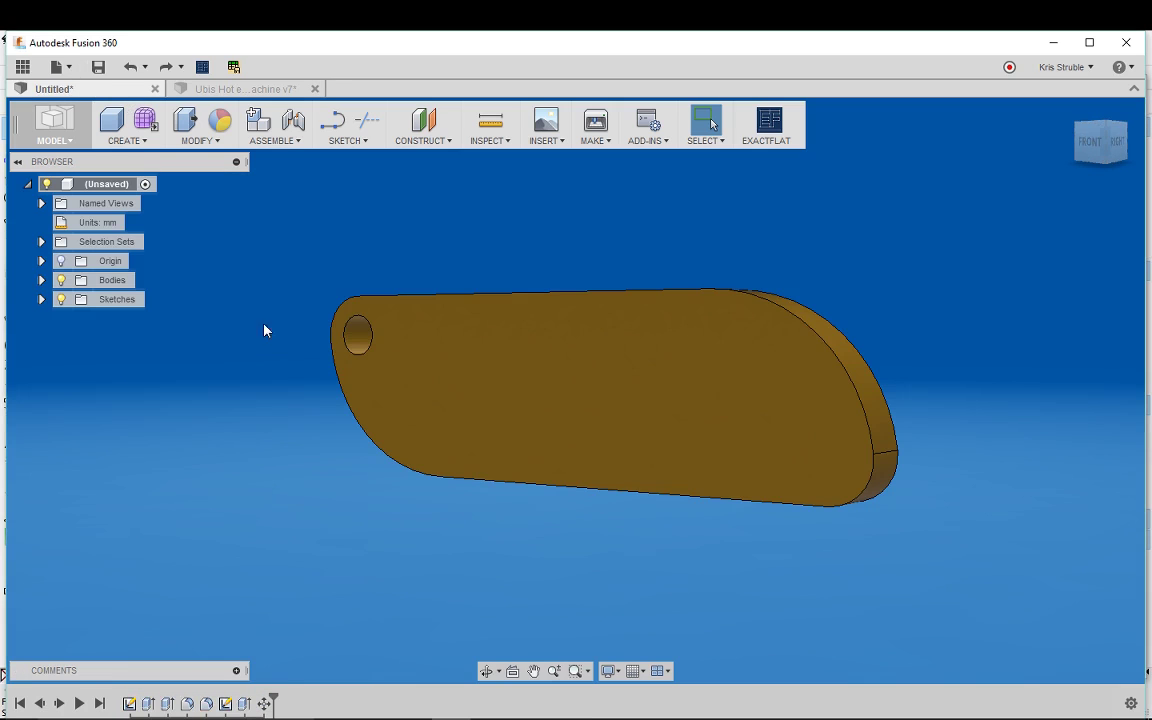
scroll(335, 404, down, 1)
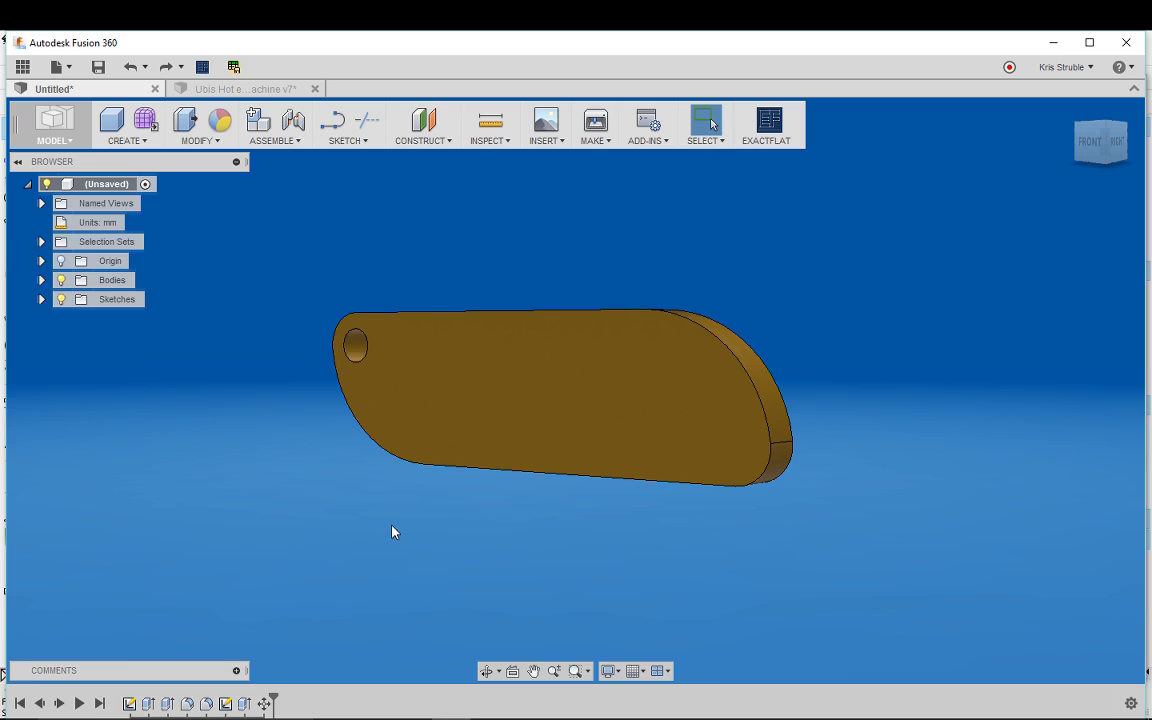
drag(394, 519, 460, 497)
key(Escape)
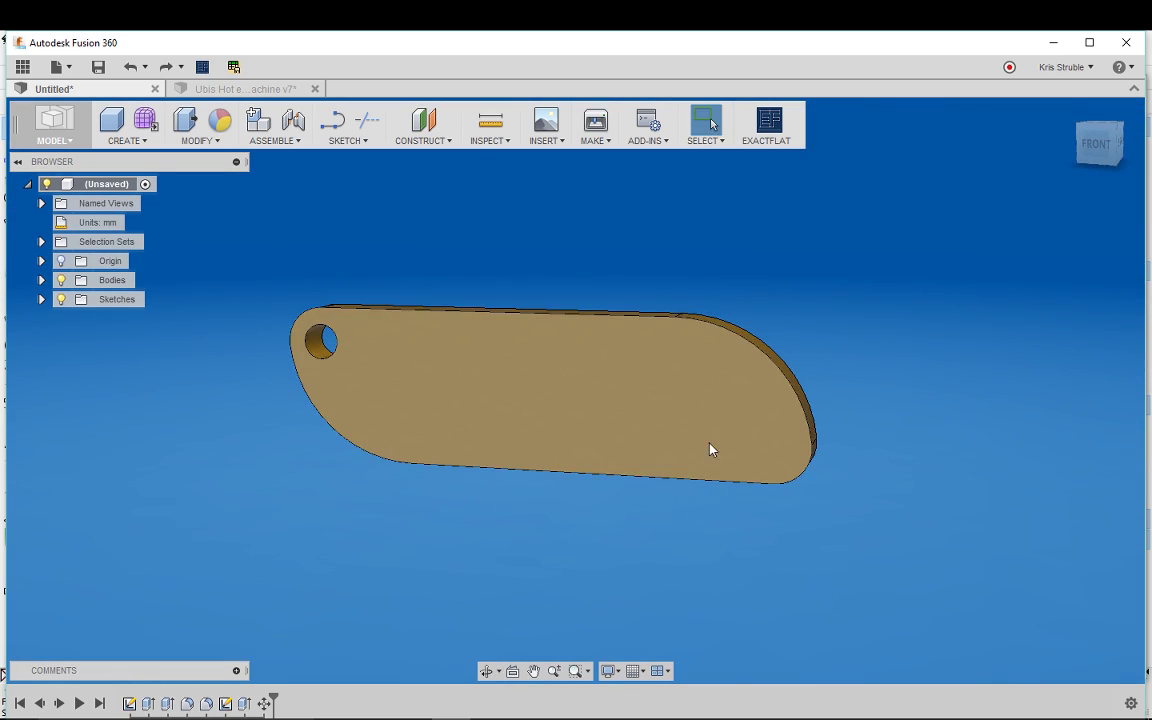
click(457, 410)
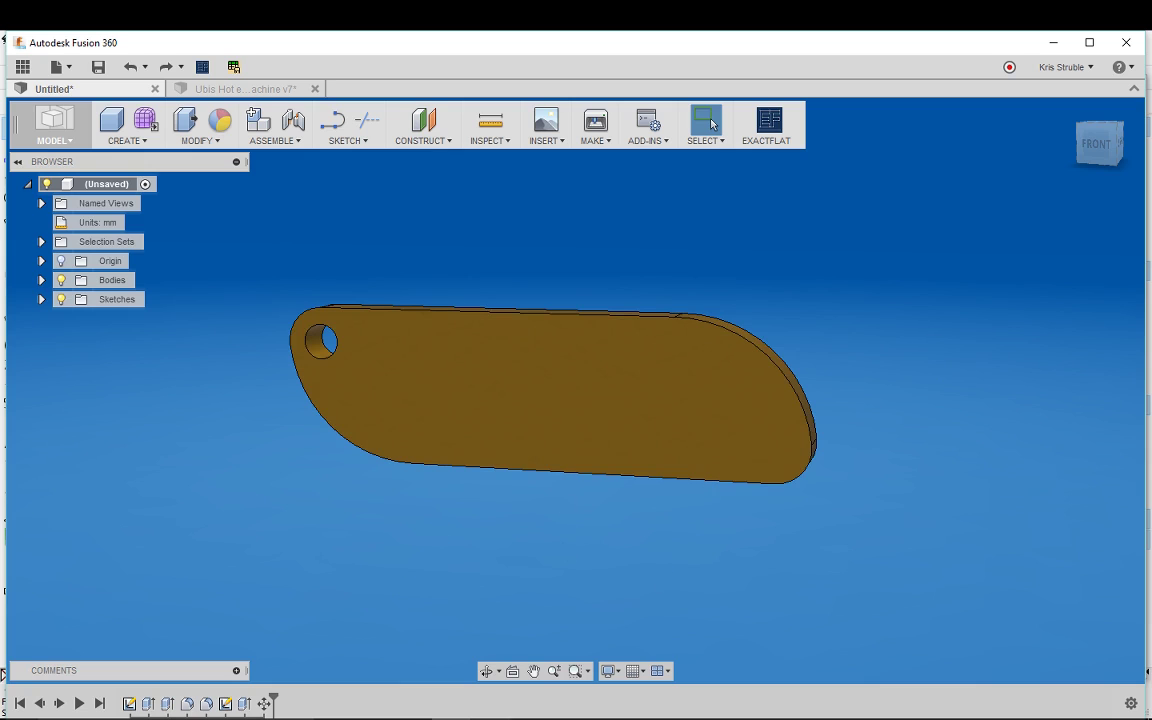
mouse_move(412, 716)
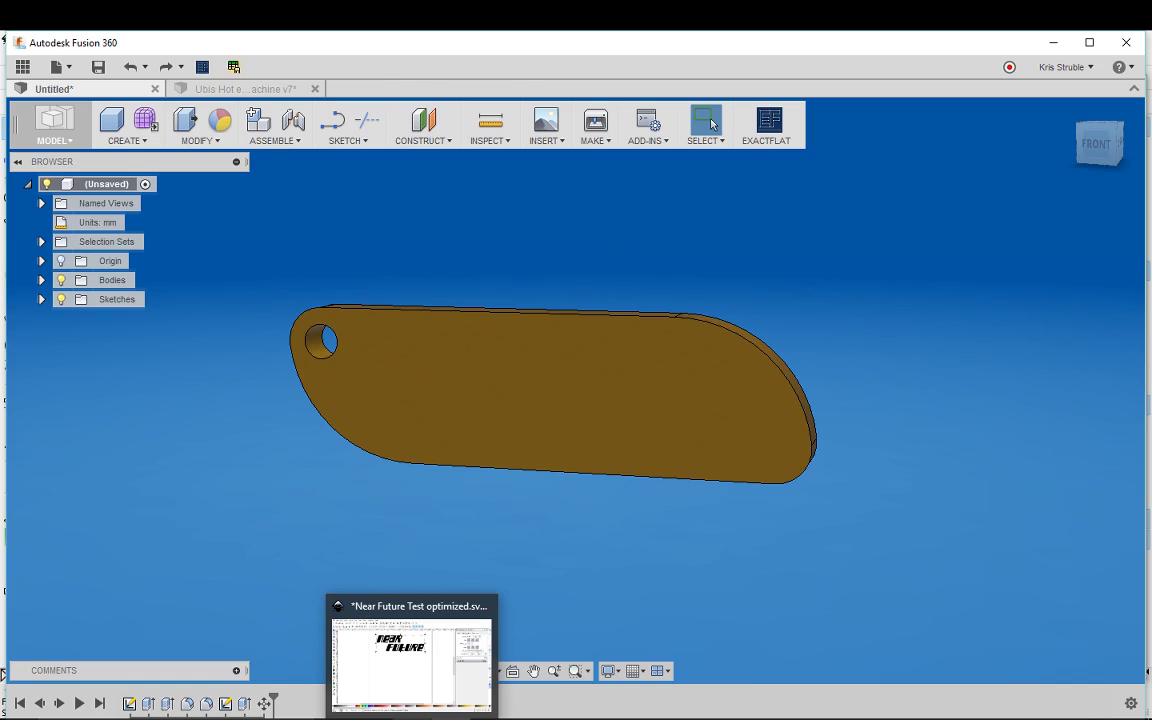
Bring Near Future Test optimized.svg forward in Inkscape, zoomed to 54% with the page centered
click(412, 662)
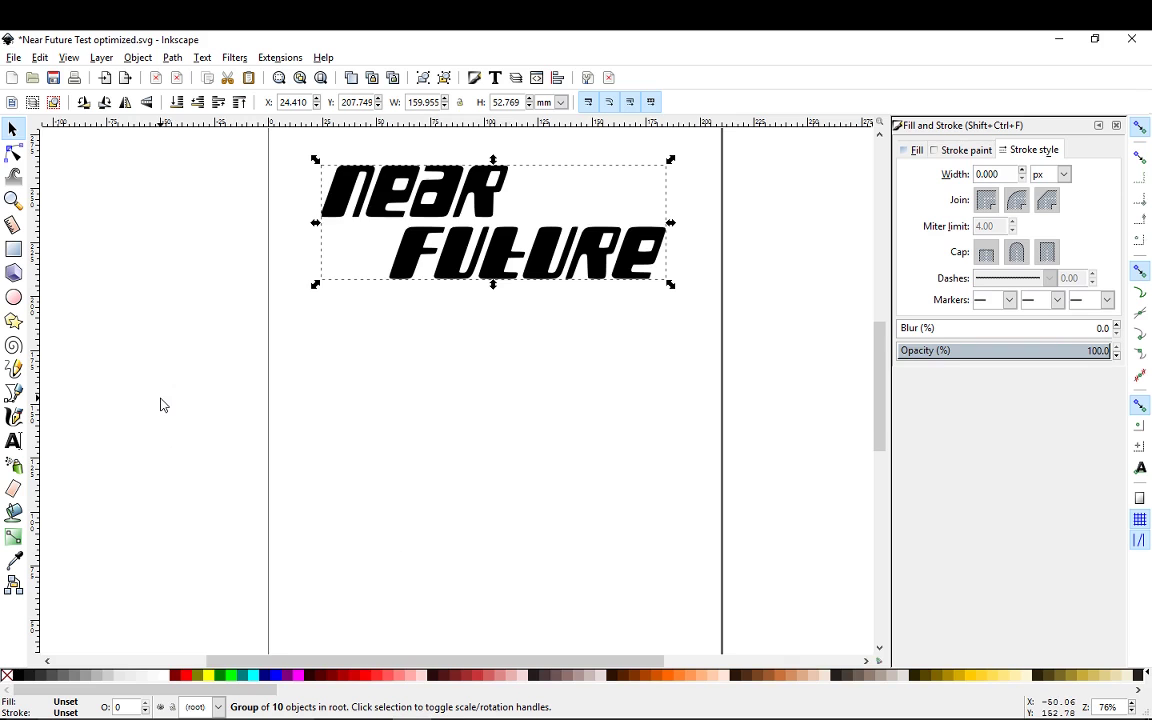
scroll(168, 408, down, 2)
scroll(185, 420, up, 4)
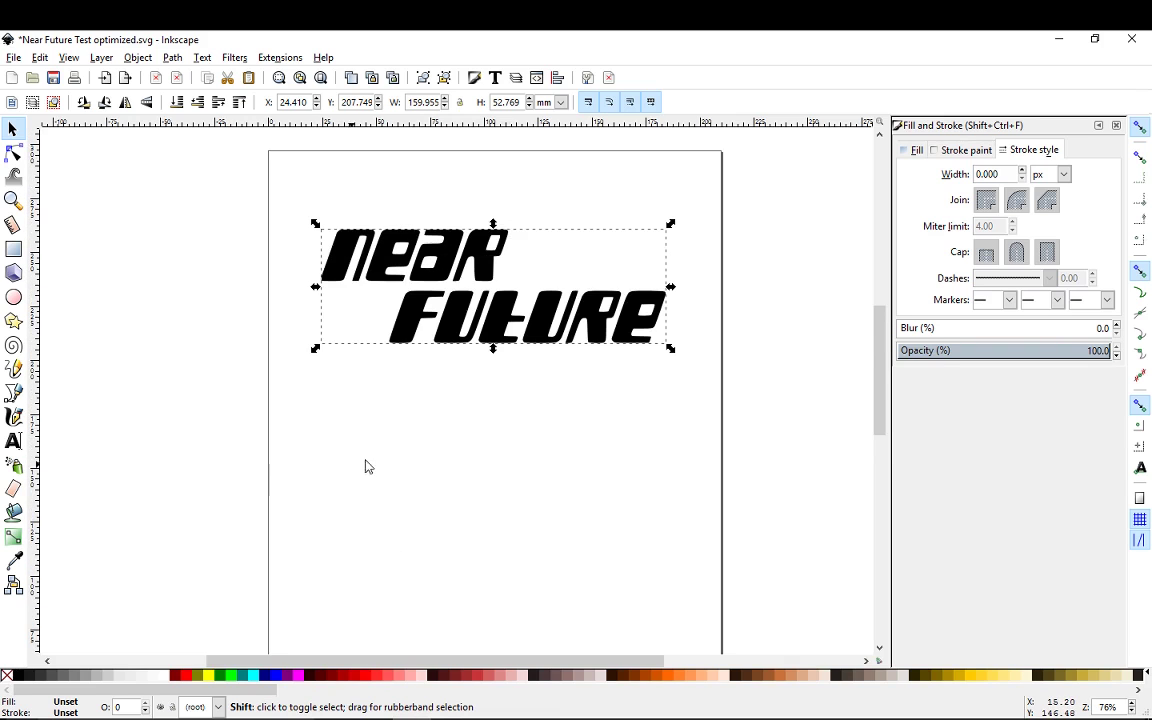
scroll(373, 465, left, 1)
scroll(385, 469, left, 2)
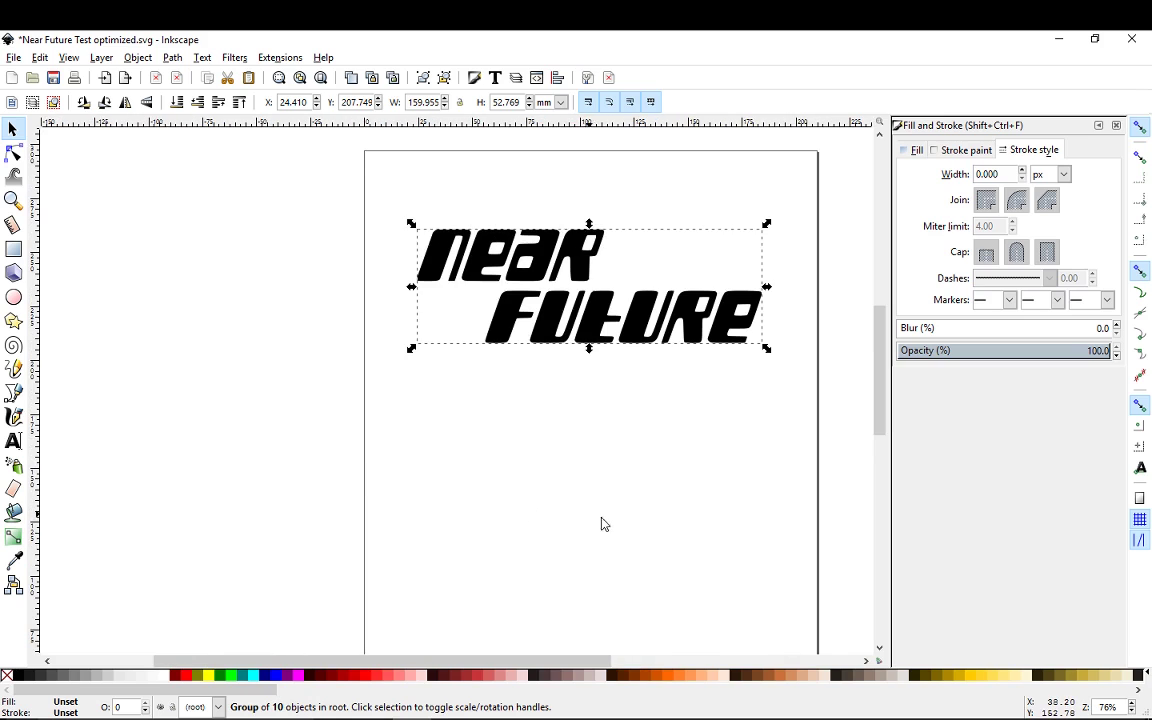
scroll(540, 476, down, 1)
scroll(540, 476, right, 2)
scroll(553, 517, left, 1)
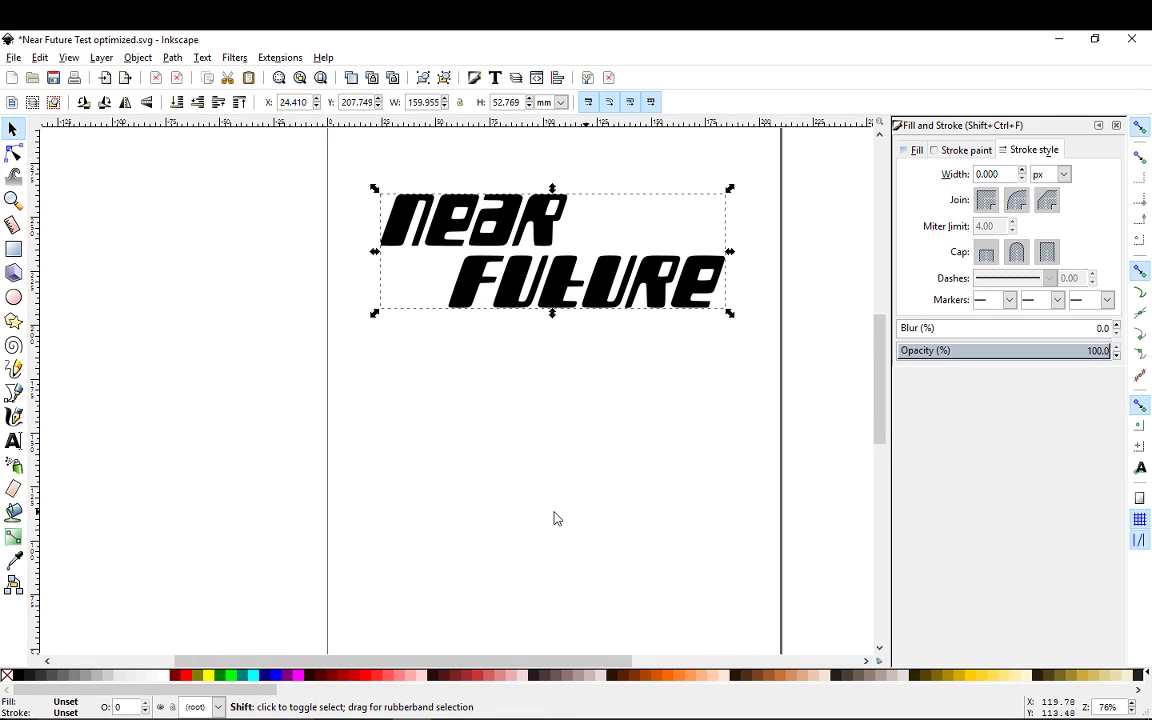
scroll(556, 519, up, 1)
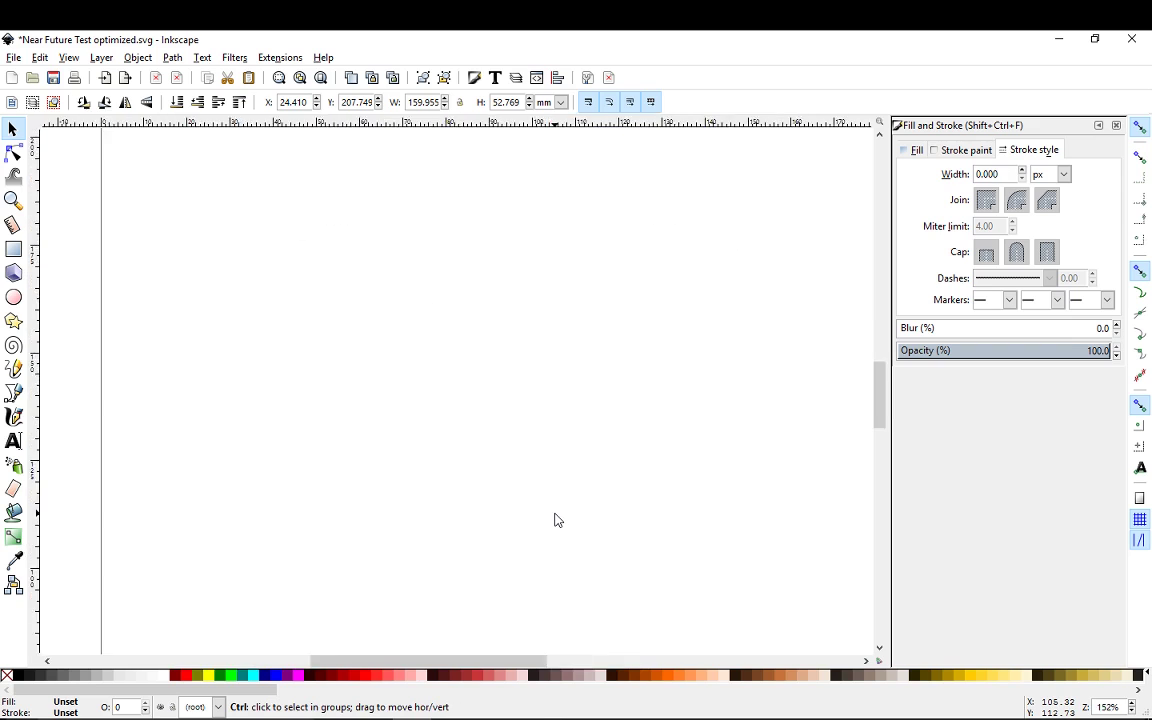
scroll(556, 519, down, 2)
scroll(540, 484, down, 1)
scroll(530, 470, right, 1)
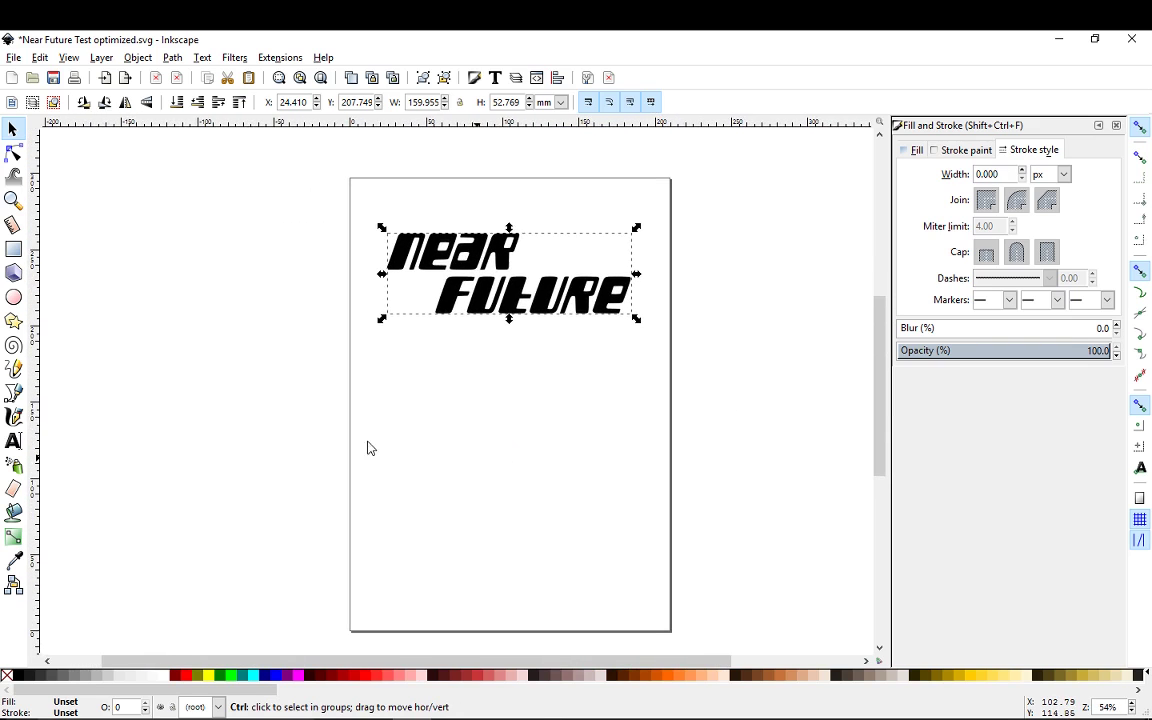
Save the logo as Near Future Test not optimized.svg, replacing the existing file
click(15, 57)
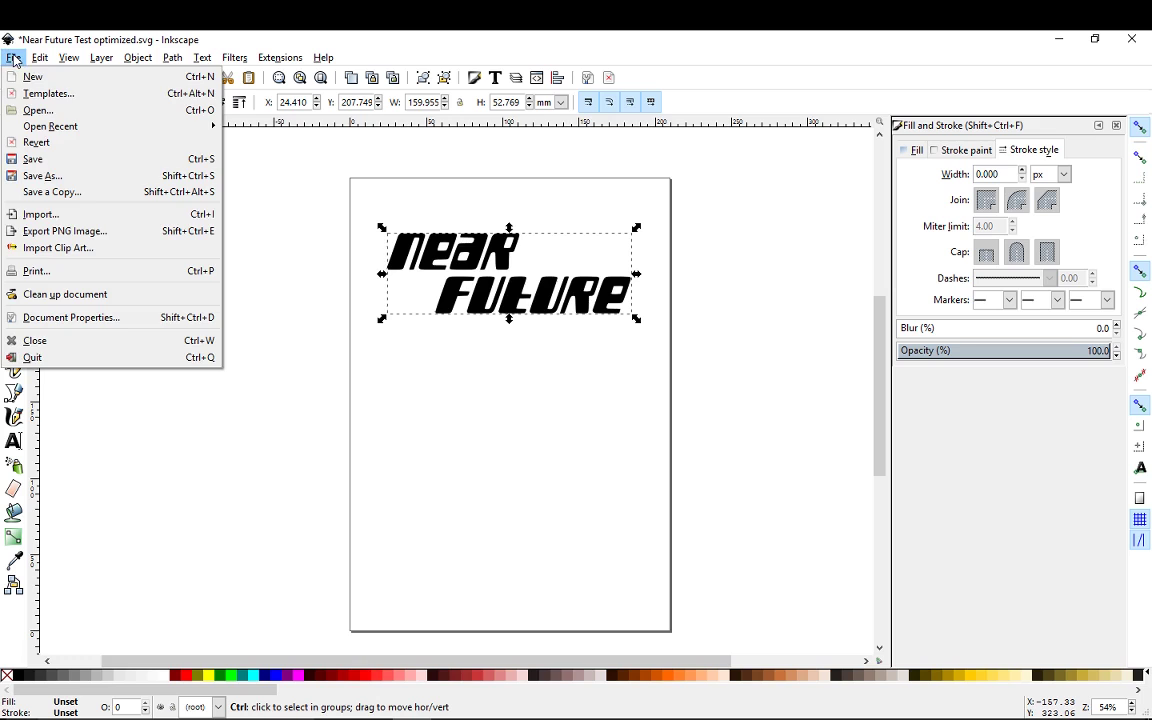
click(66, 176)
click(428, 240)
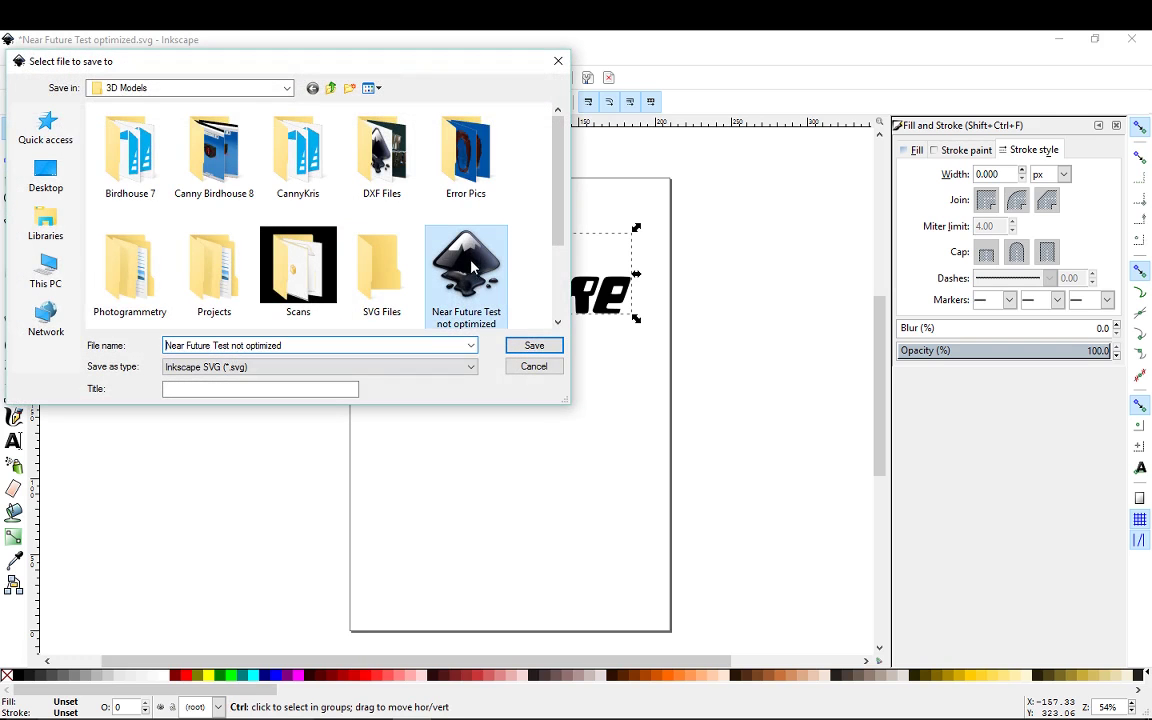
click(546, 346)
click(690, 455)
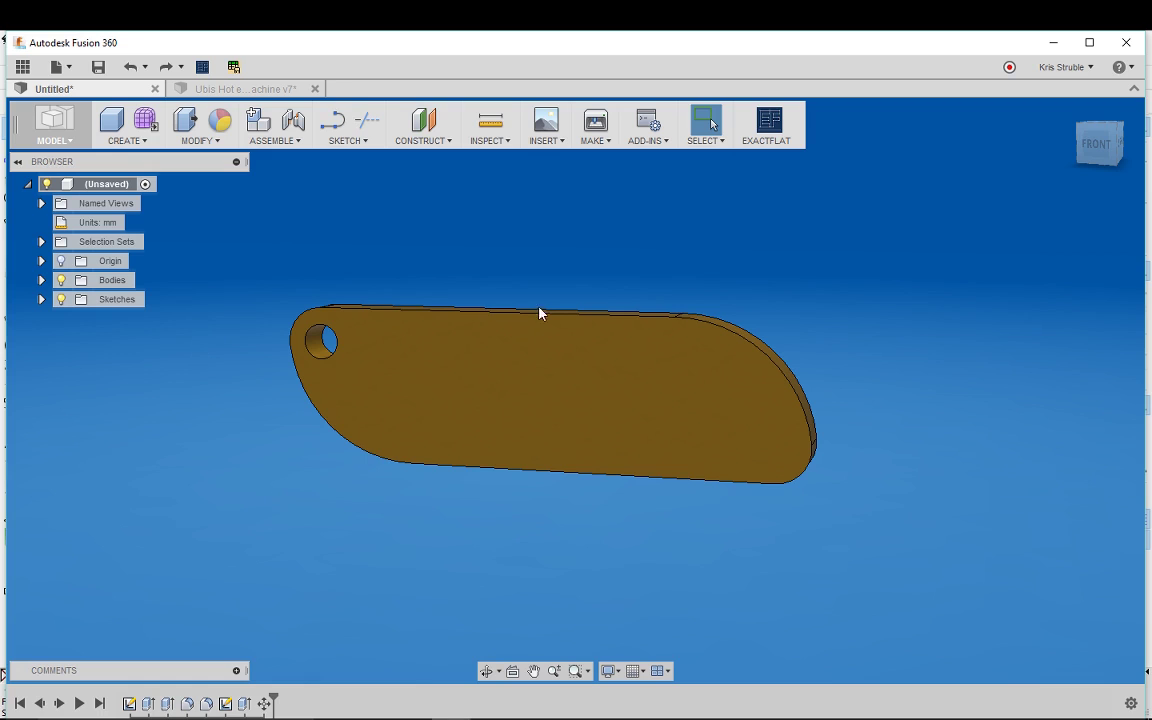
Insert an SVG on the keychain's front face, selecting Near Future Test not optimized.svg
click(551, 146)
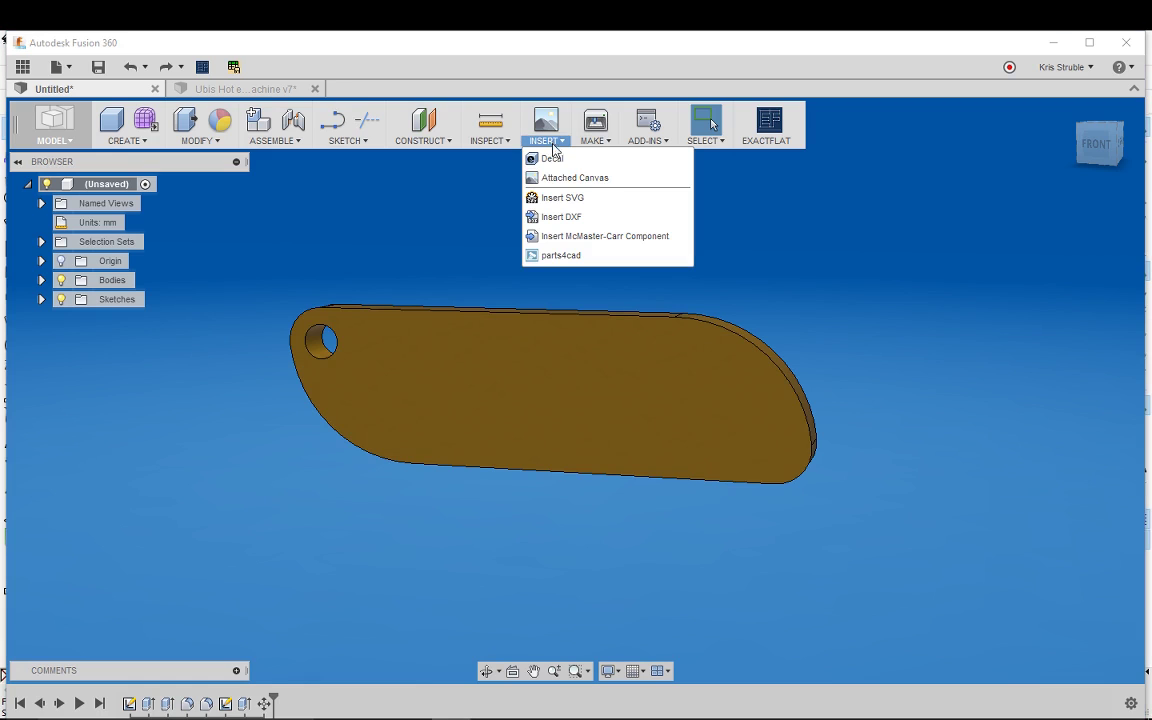
click(565, 199)
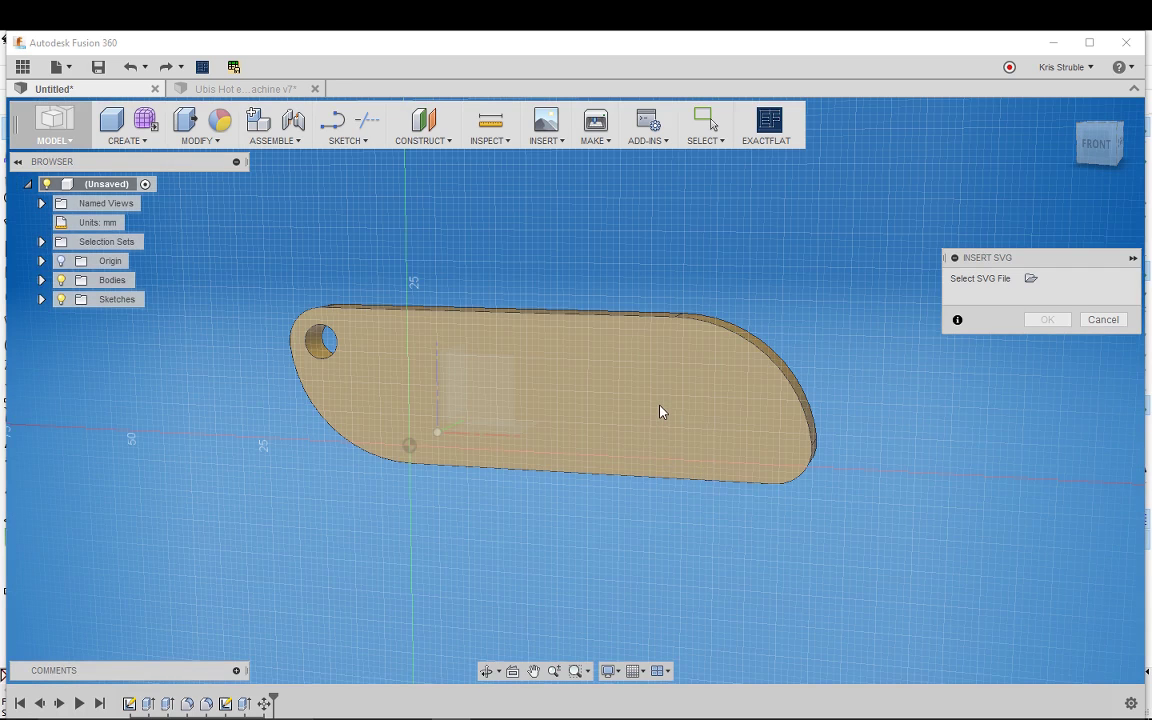
click(661, 411)
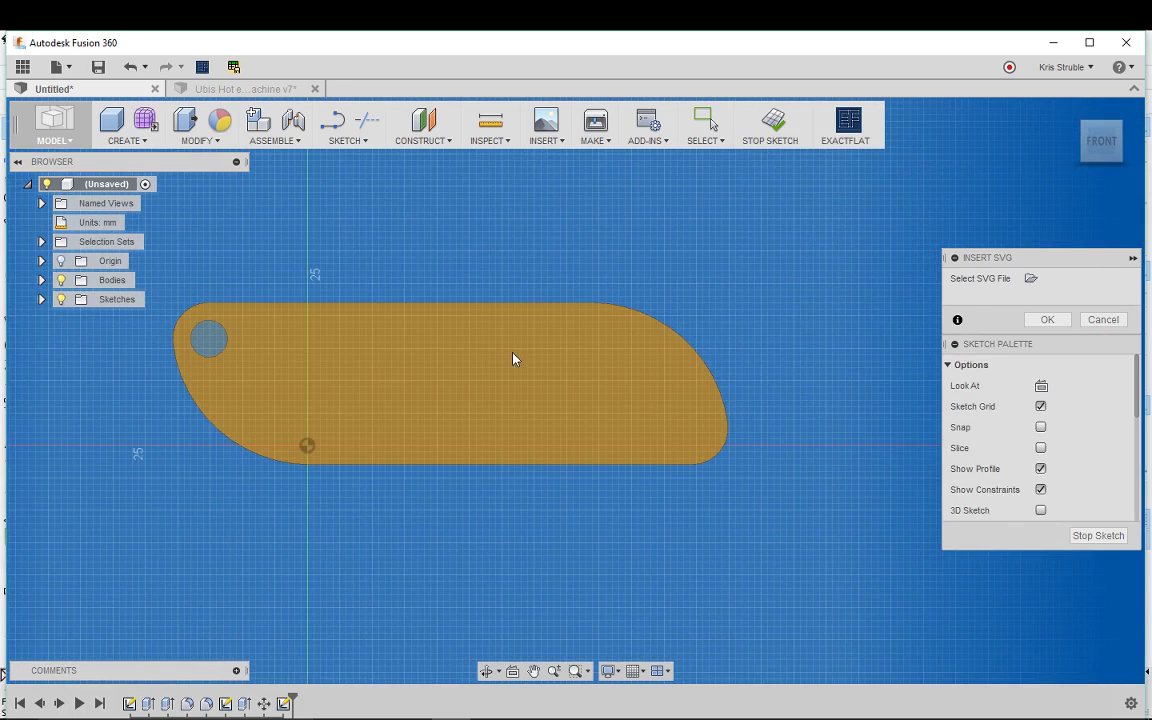
scroll(542, 373, down, 2)
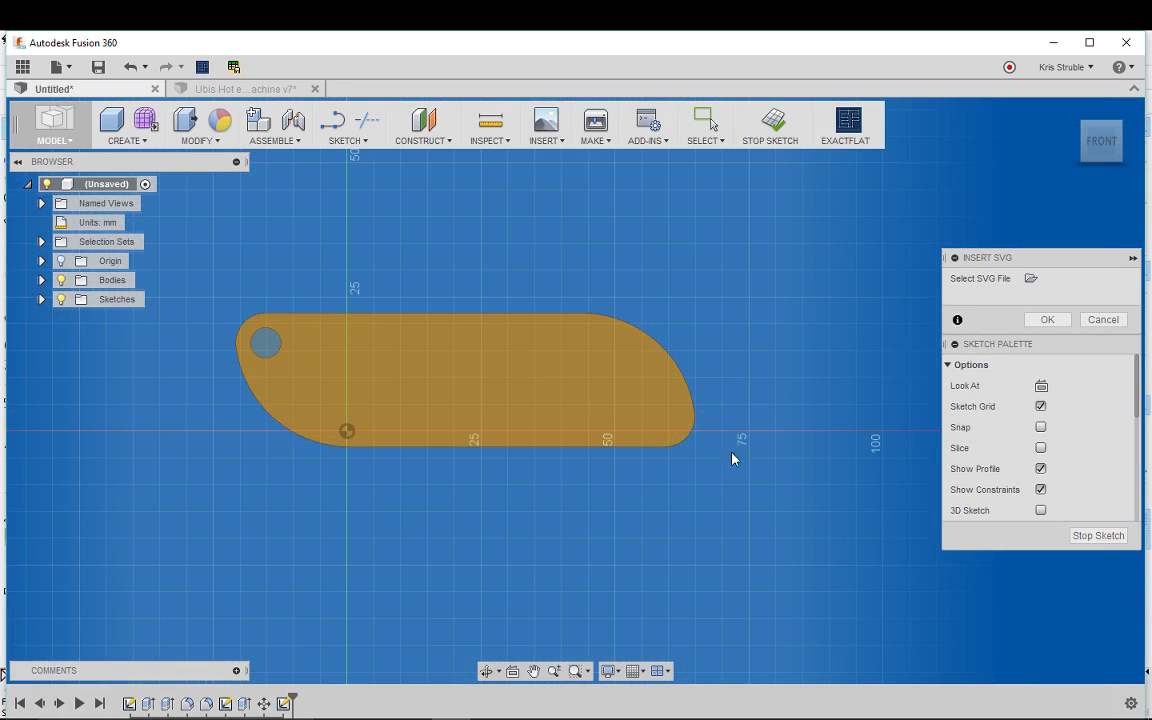
click(1031, 283)
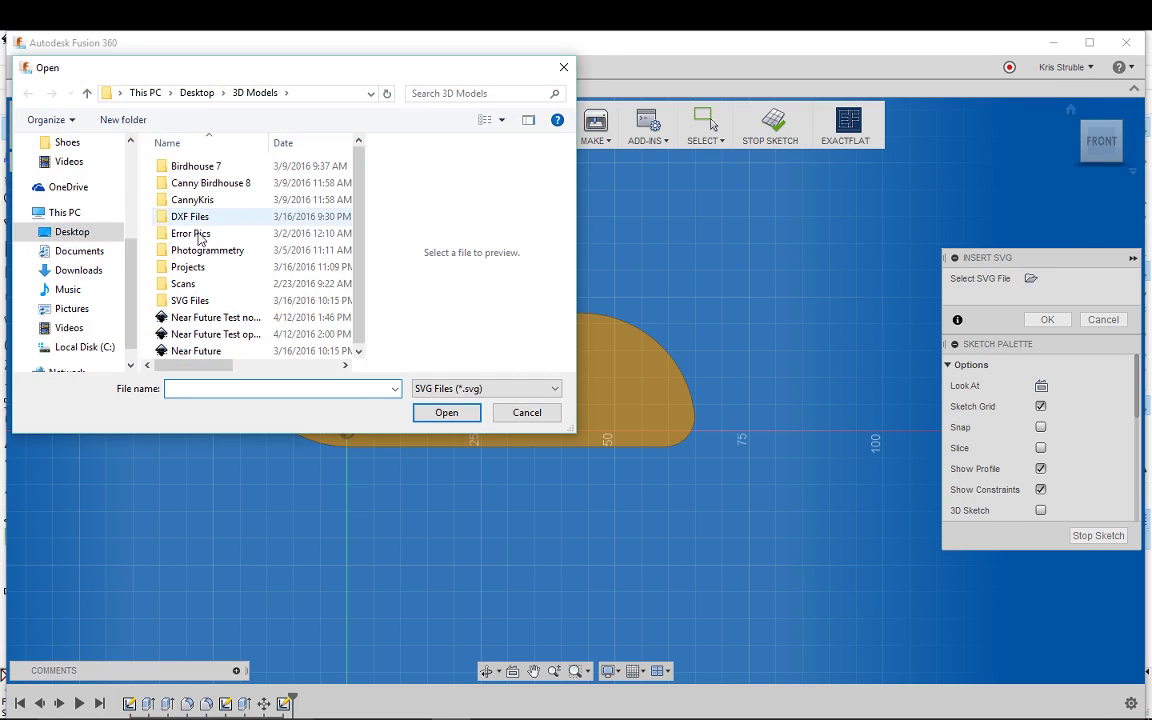
click(229, 320)
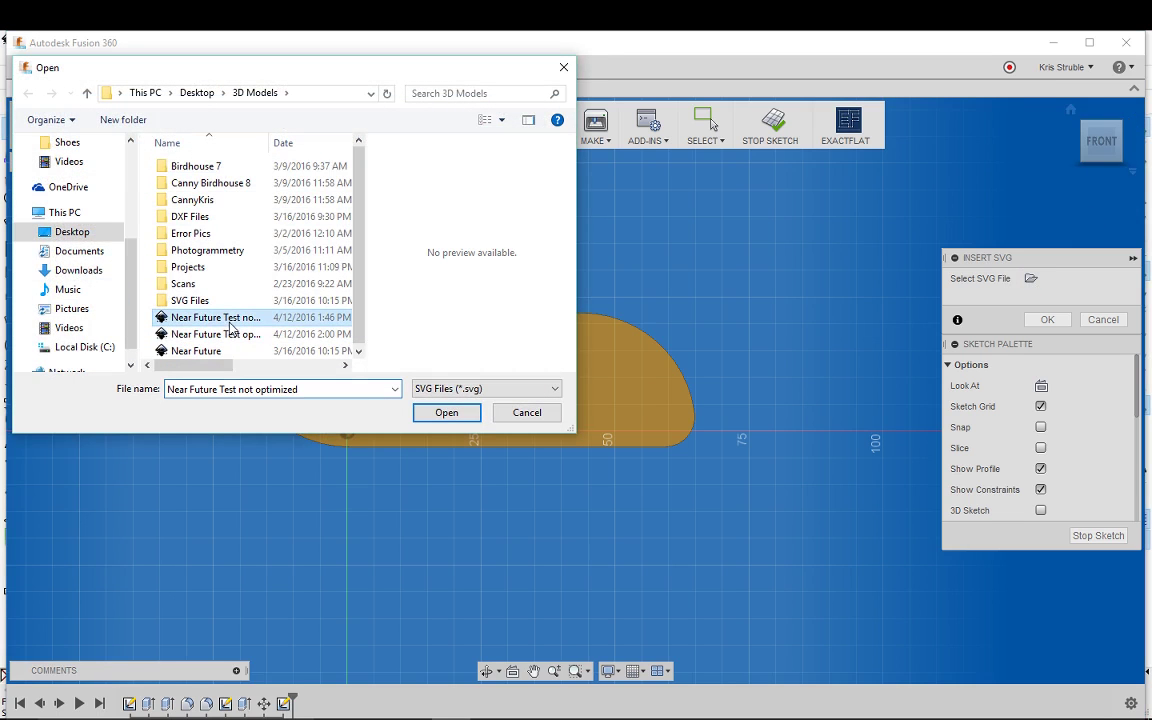
Open the chosen SVG into the sketch and pan to see the whole import
click(460, 412)
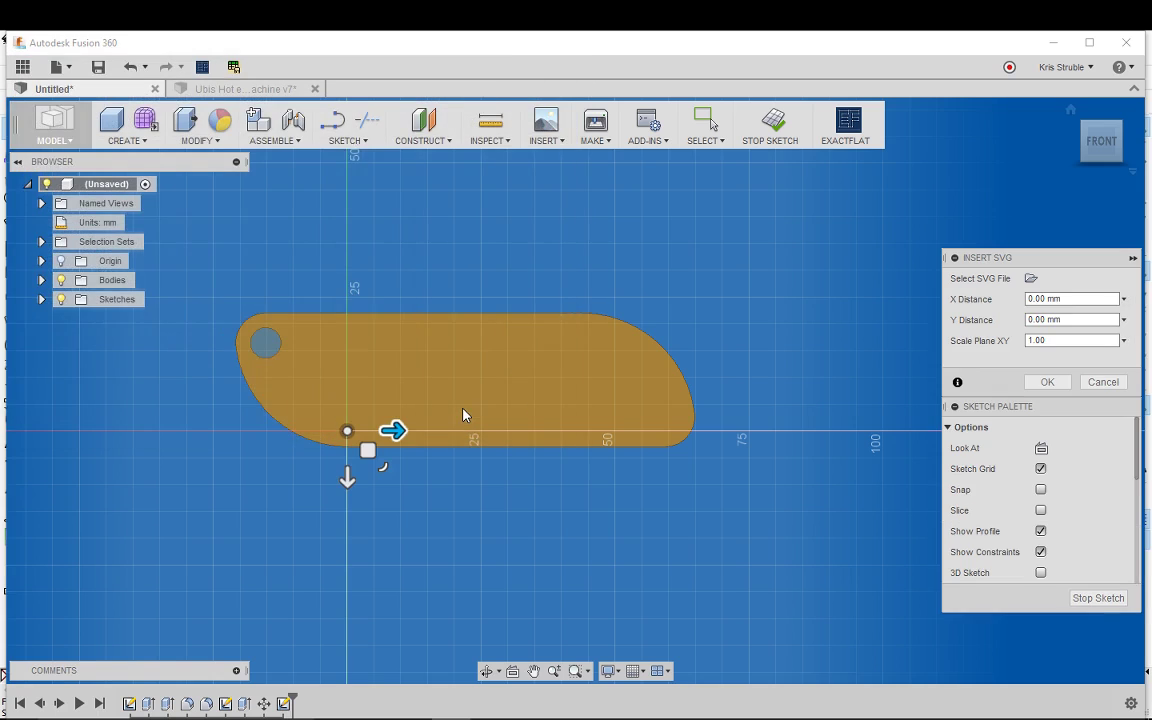
scroll(474, 401, down, 10)
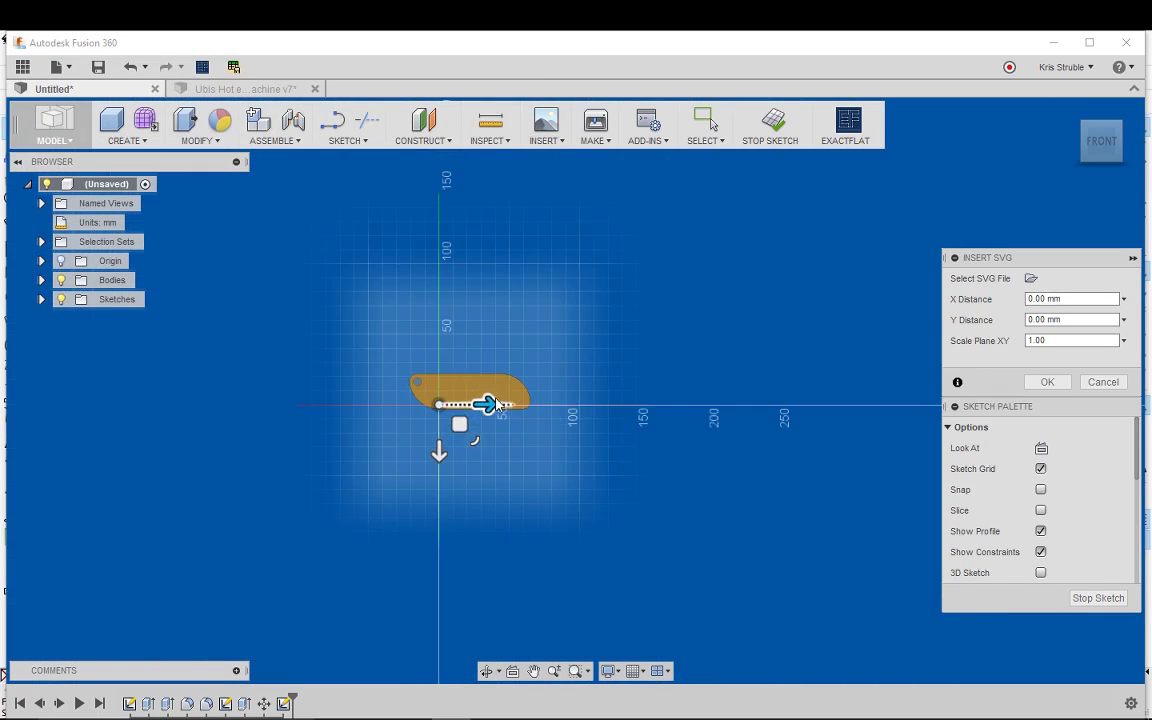
scroll(521, 402, down, 3)
drag(506, 596, 514, 491)
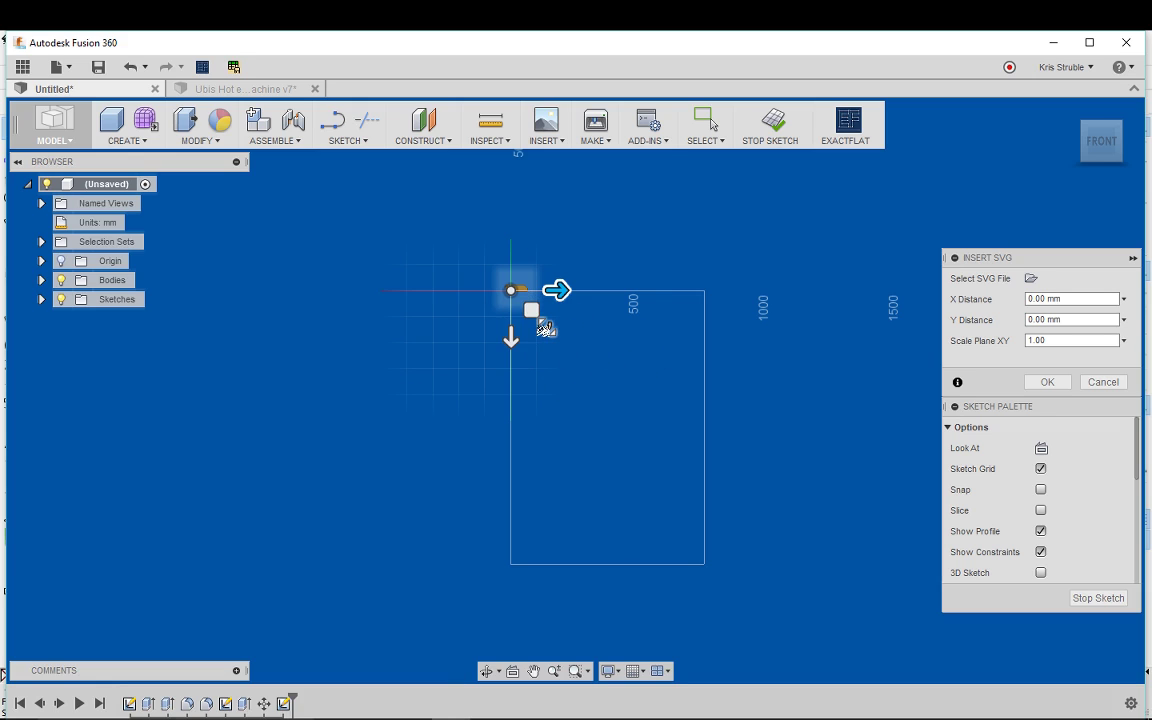
Shrink the logo to about 0.204 scale, move it onto the keychain, and confirm
drag(531, 310, 477, 286)
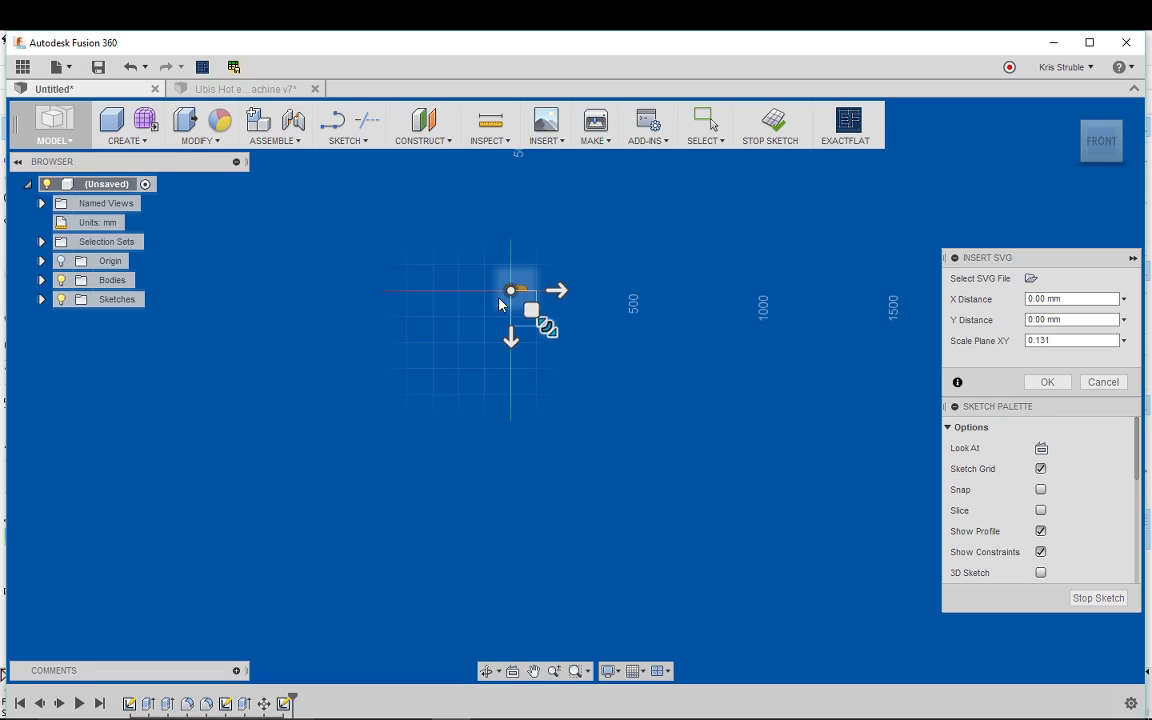
drag(542, 324, 526, 301)
scroll(520, 300, up, 8)
scroll(503, 280, up, 5)
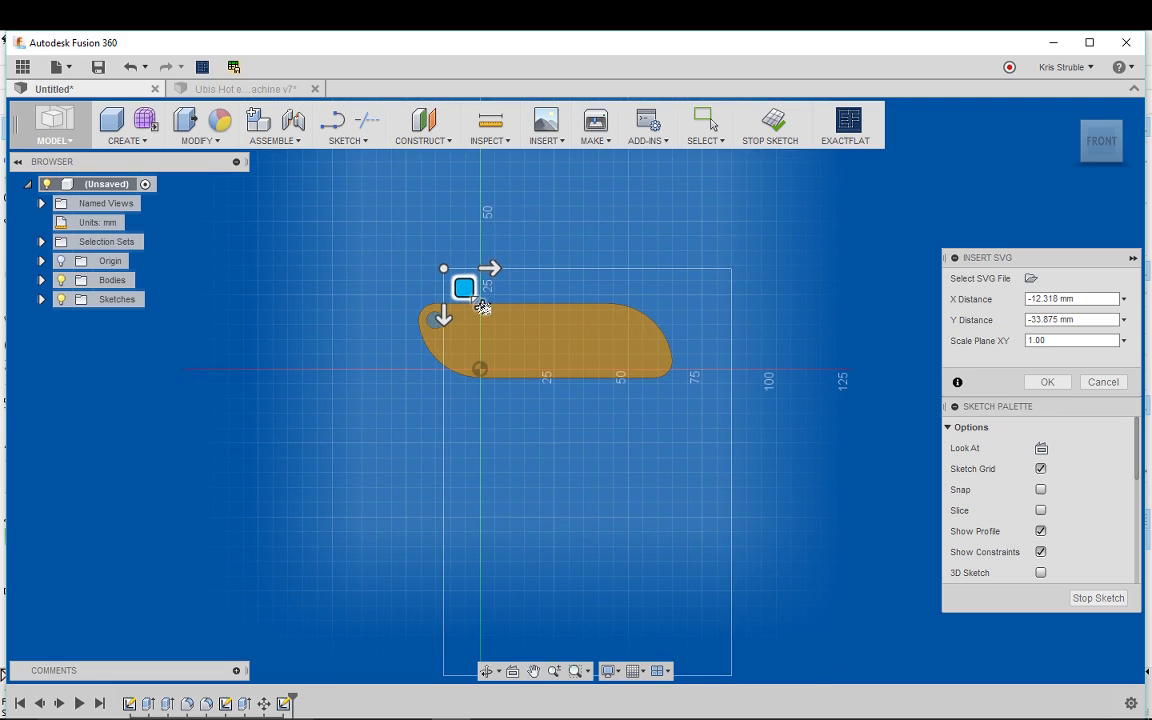
drag(444, 268, 540, 348)
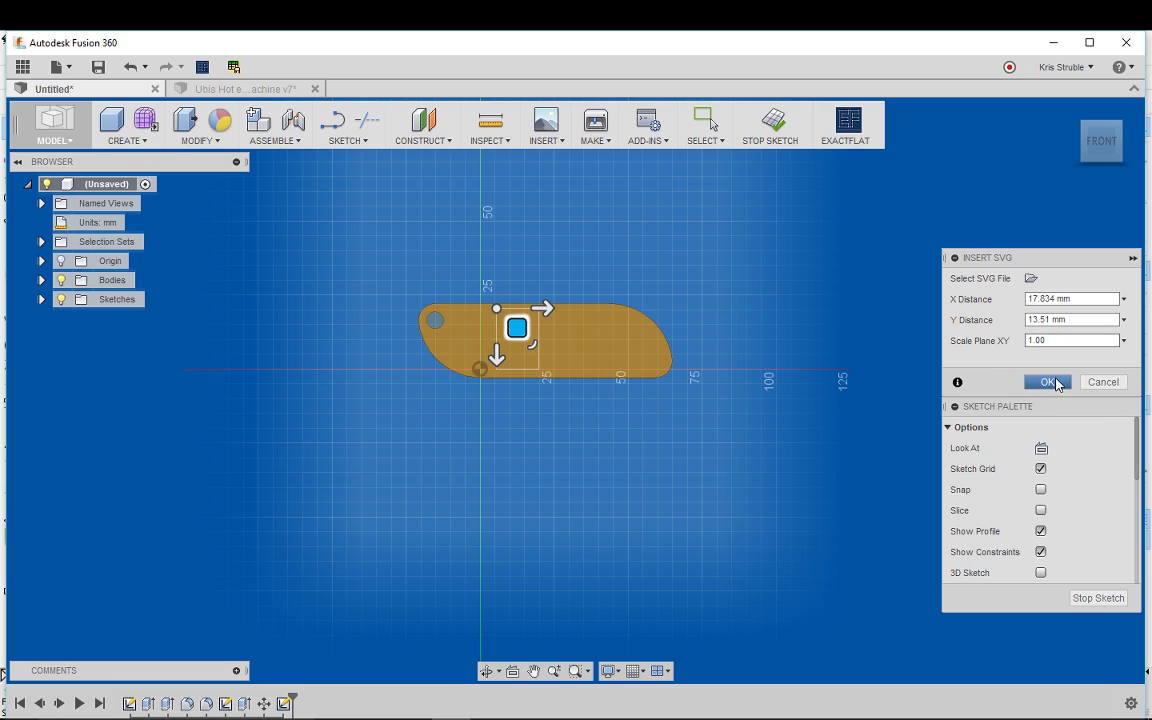
click(1047, 382)
scroll(515, 322, up, 10)
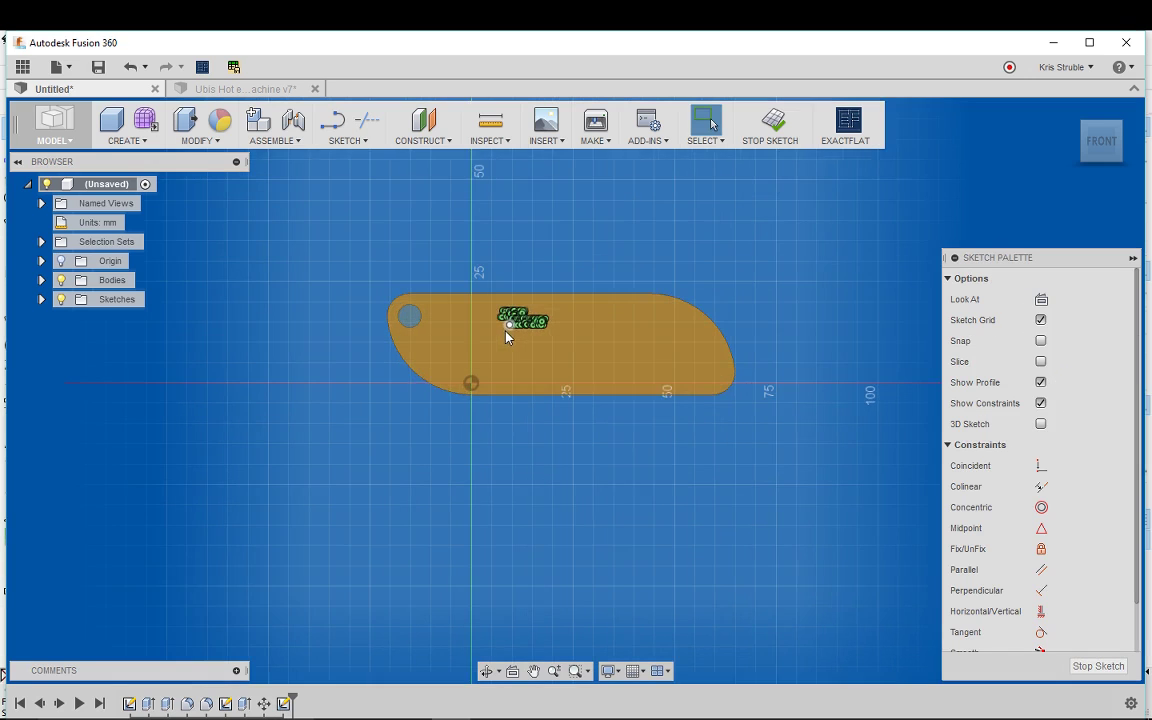
scroll(527, 313, down, 10)
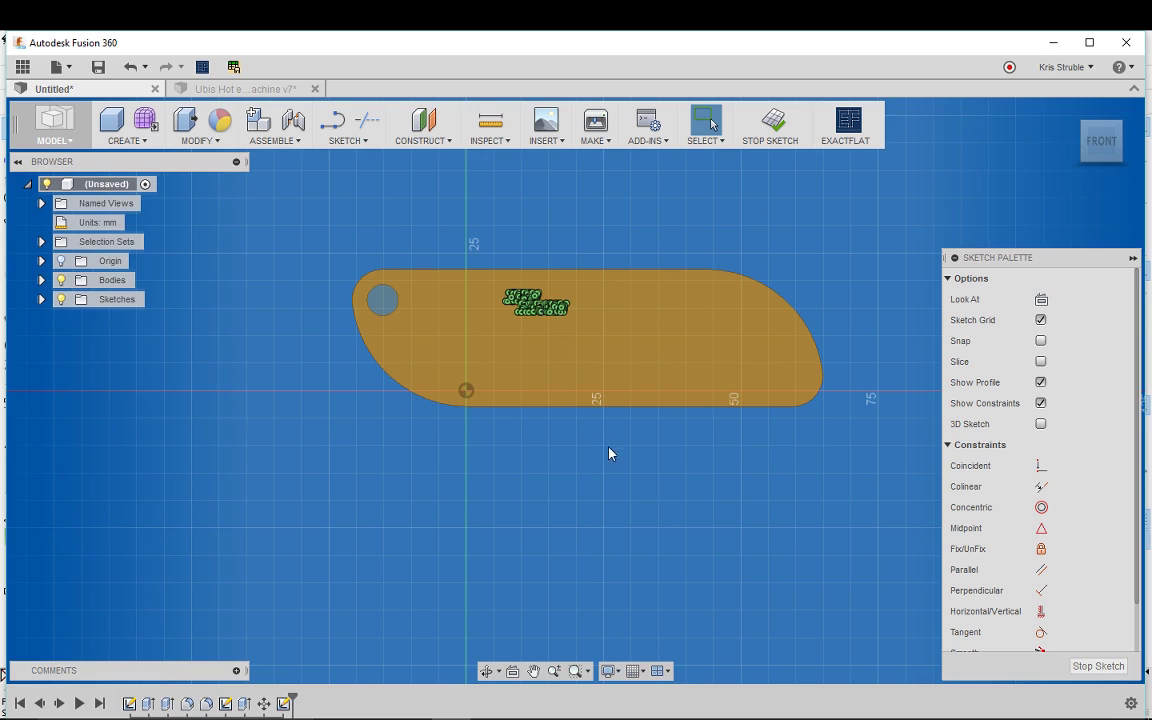
Undo the logo placement with Ctrl+Z and switch to Inkscape's logo drawing
key(ctrl+z)
key(ctrl+z)
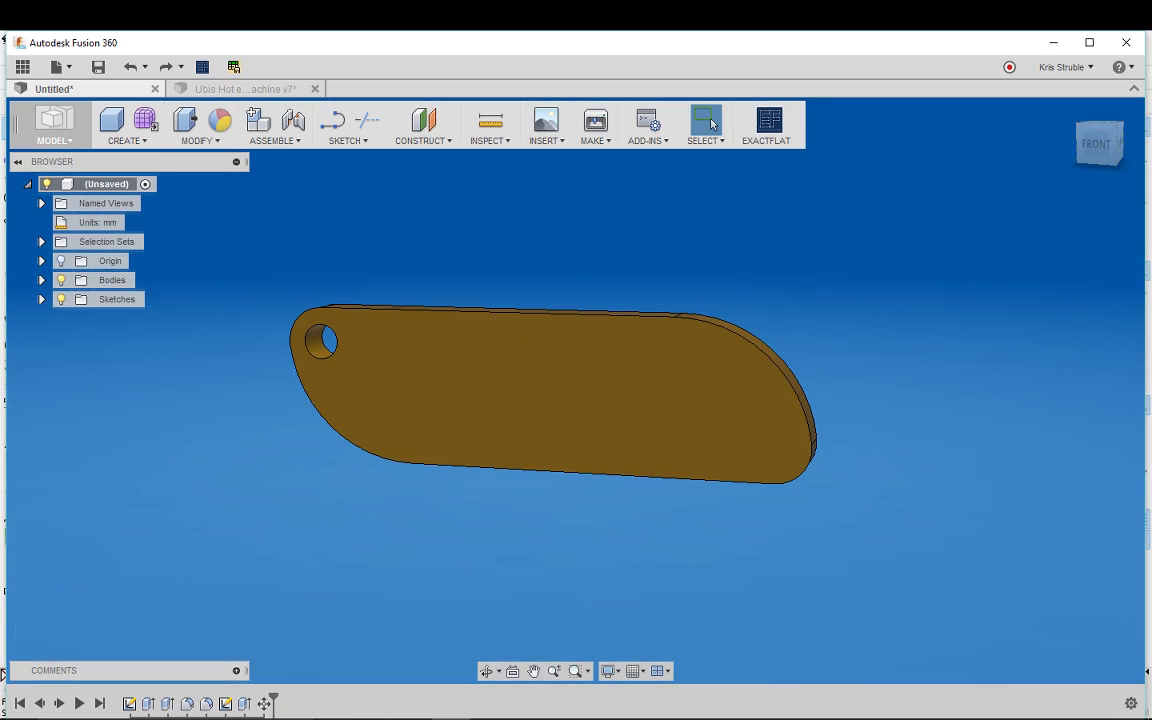
key(alt+Tab)
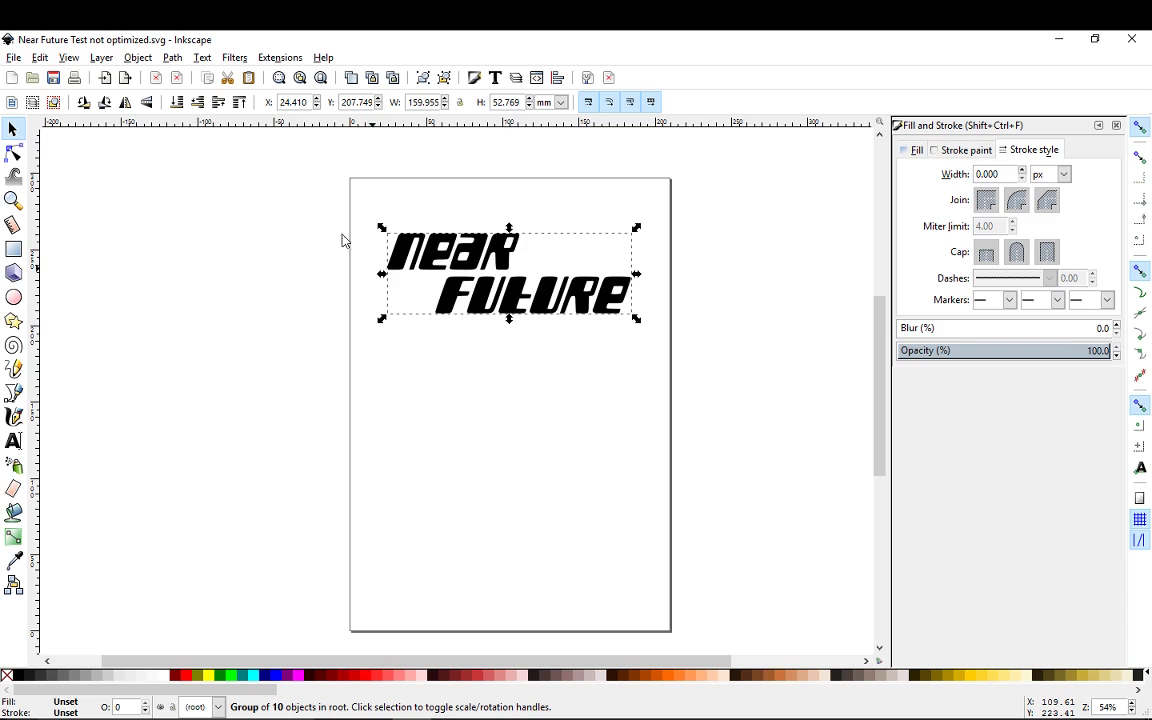
Open Document Properties, shift the dialog left, and check the Default units list
click(14, 58)
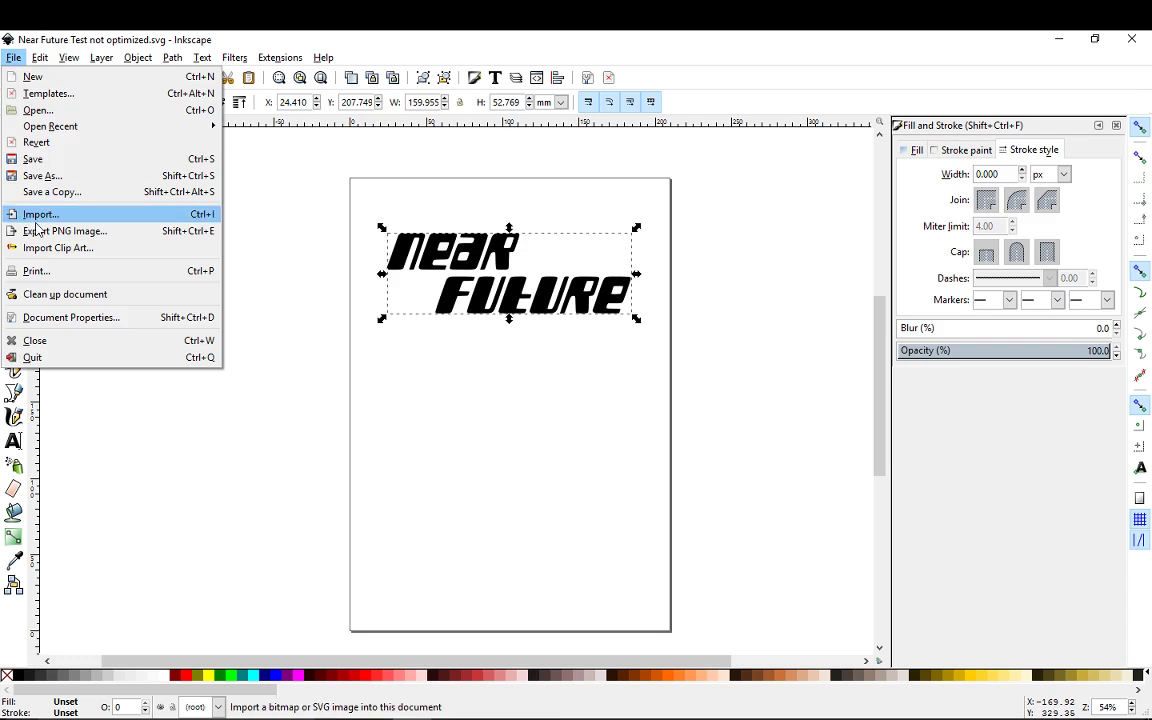
click(50, 323)
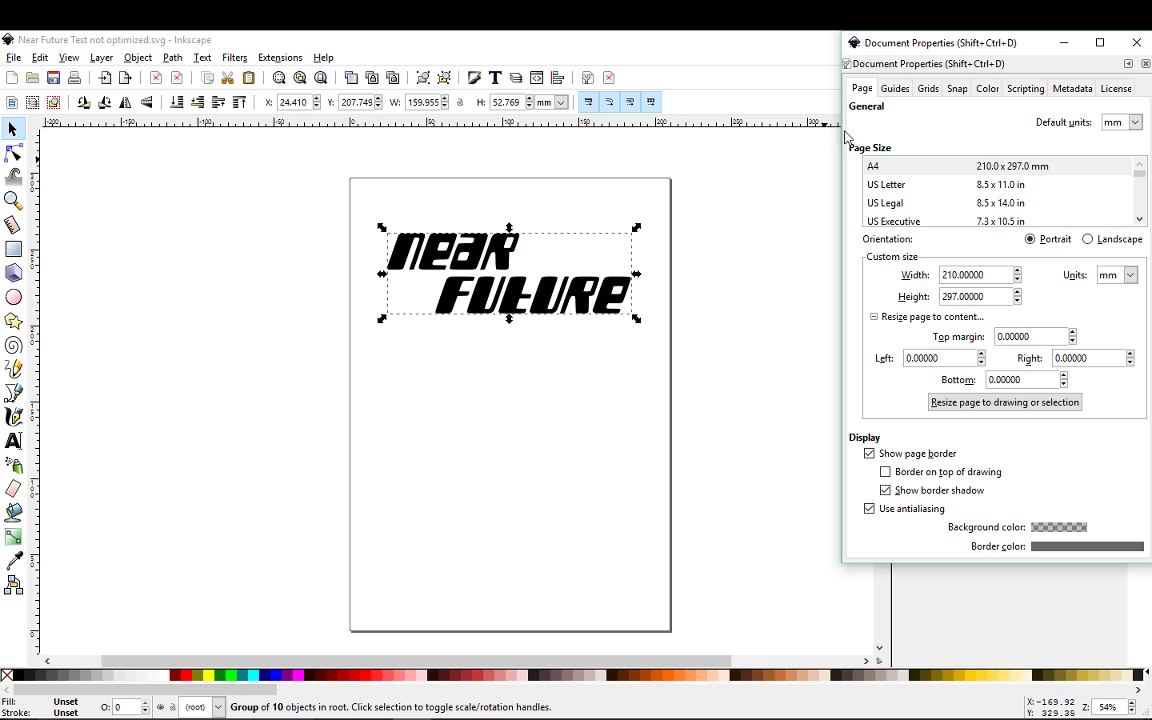
drag(900, 43, 785, 71)
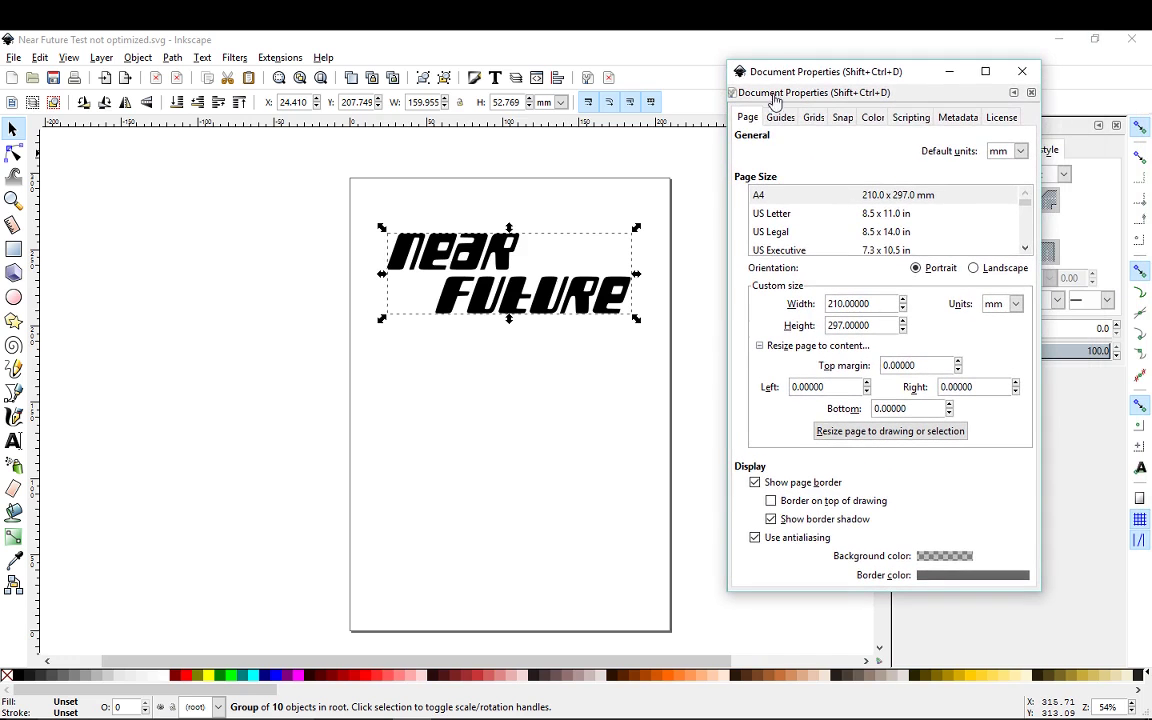
click(1020, 151)
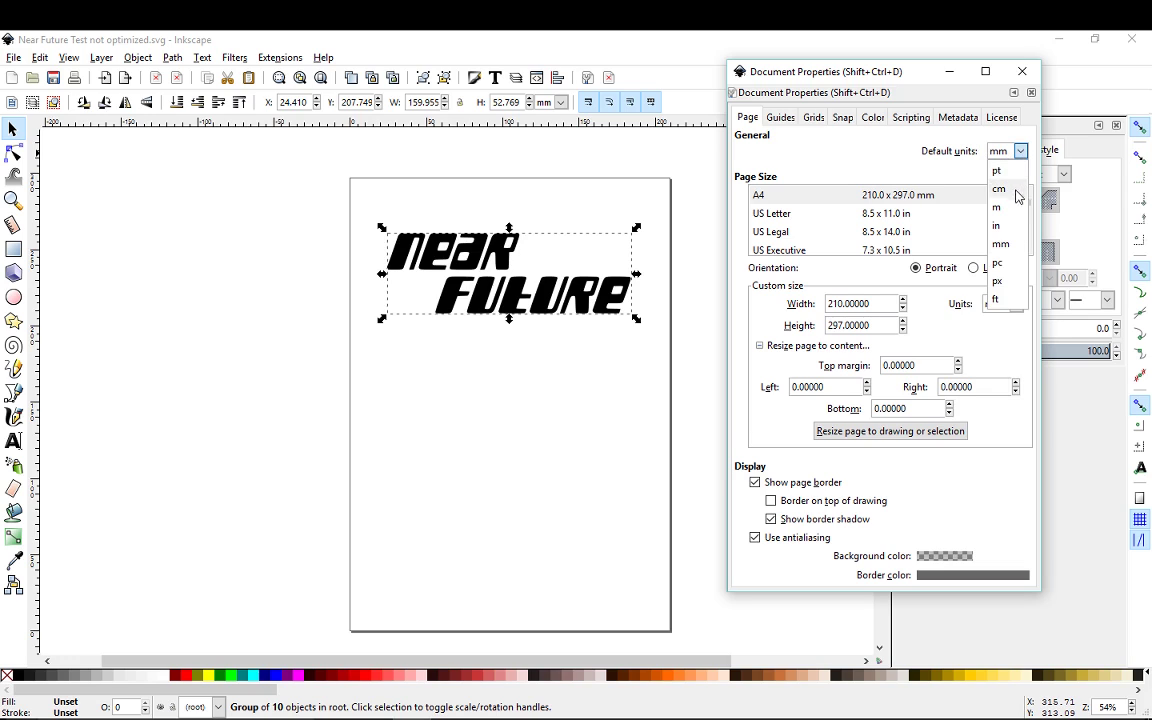
Keep mm units and resize the page to the logo, 159.955 × 52.769 mm
click(905, 175)
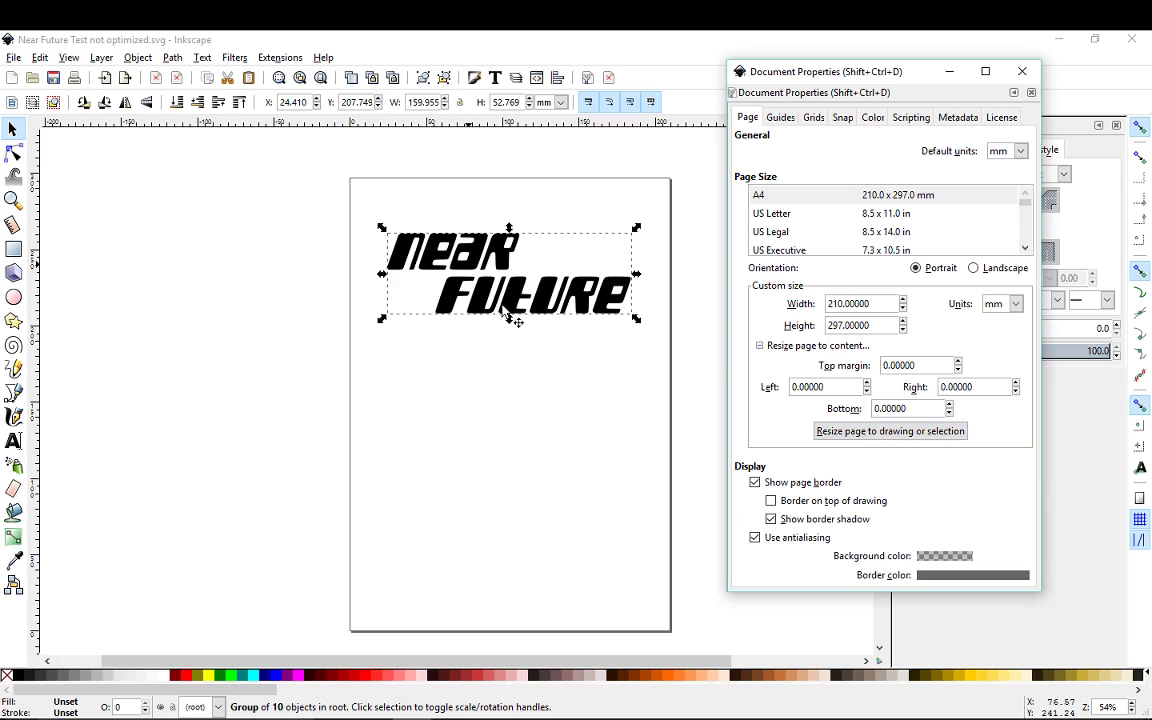
click(863, 431)
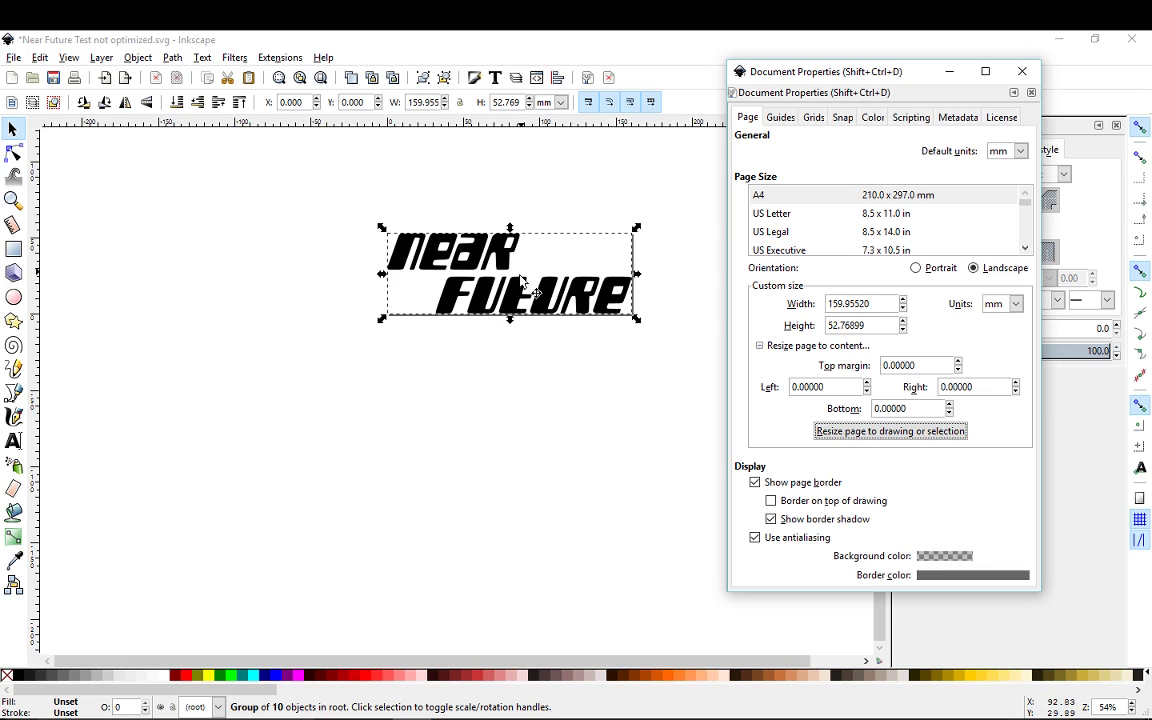
Close Document Properties and save the logo over Near Future Test optimized.svg
key(alt+F4)
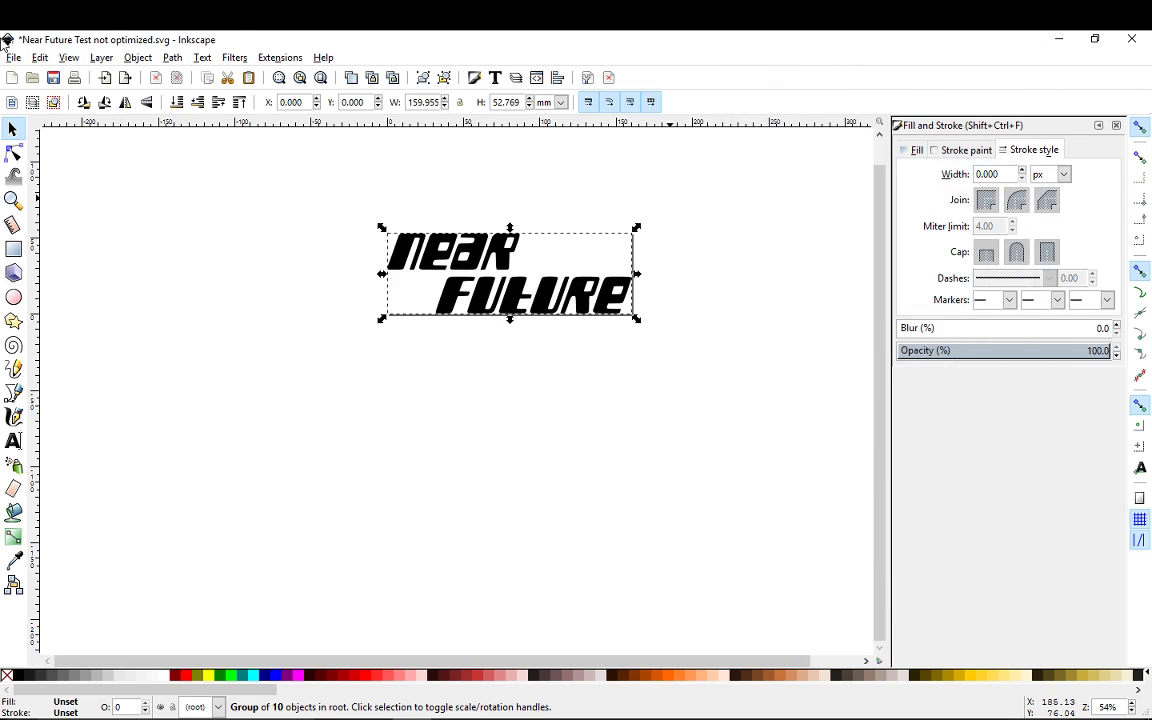
click(14, 58)
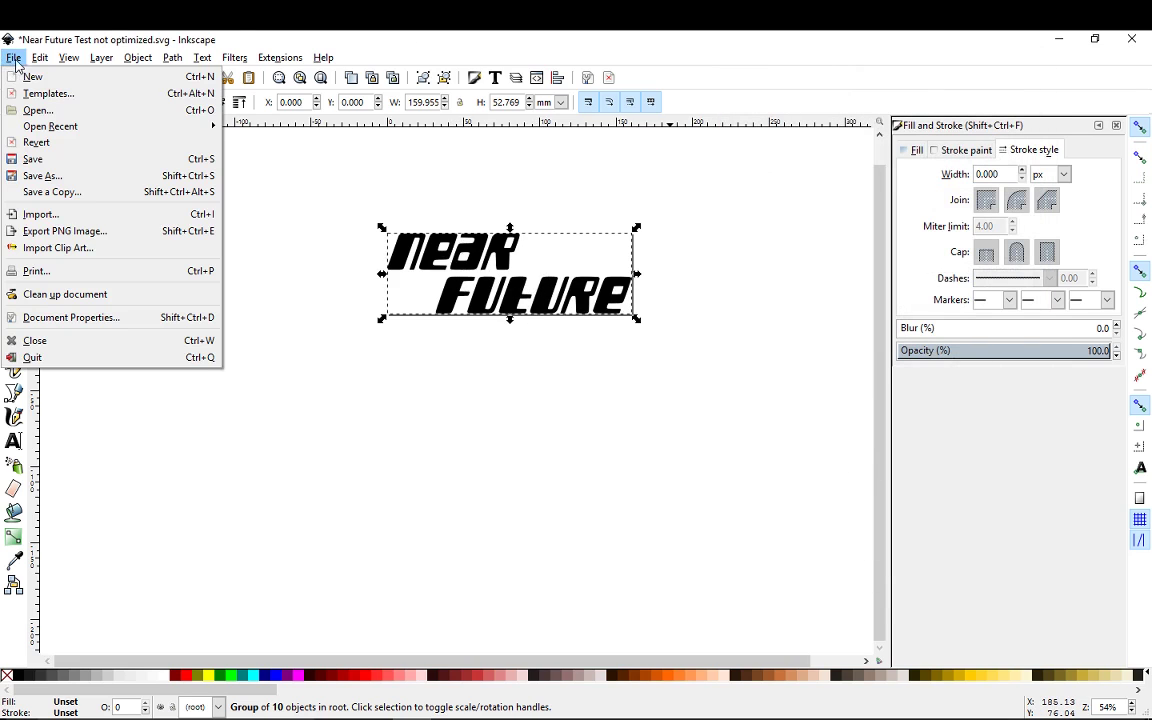
click(50, 183)
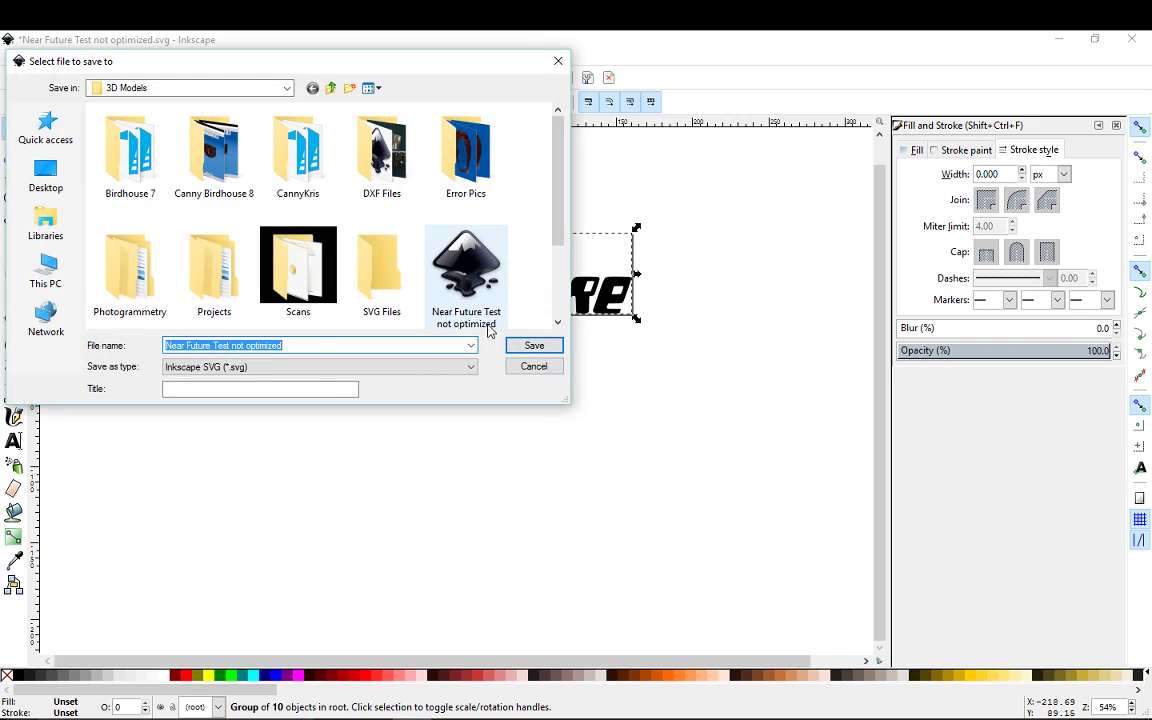
scroll(285, 300, down, 1)
click(130, 262)
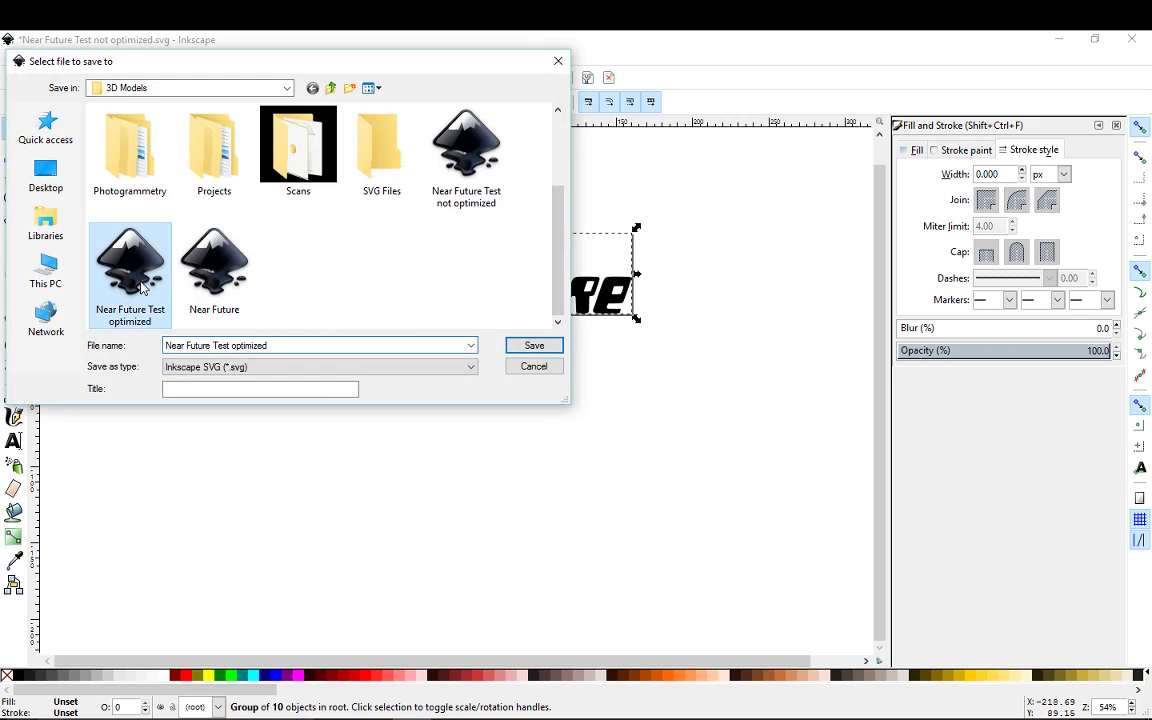
click(530, 345)
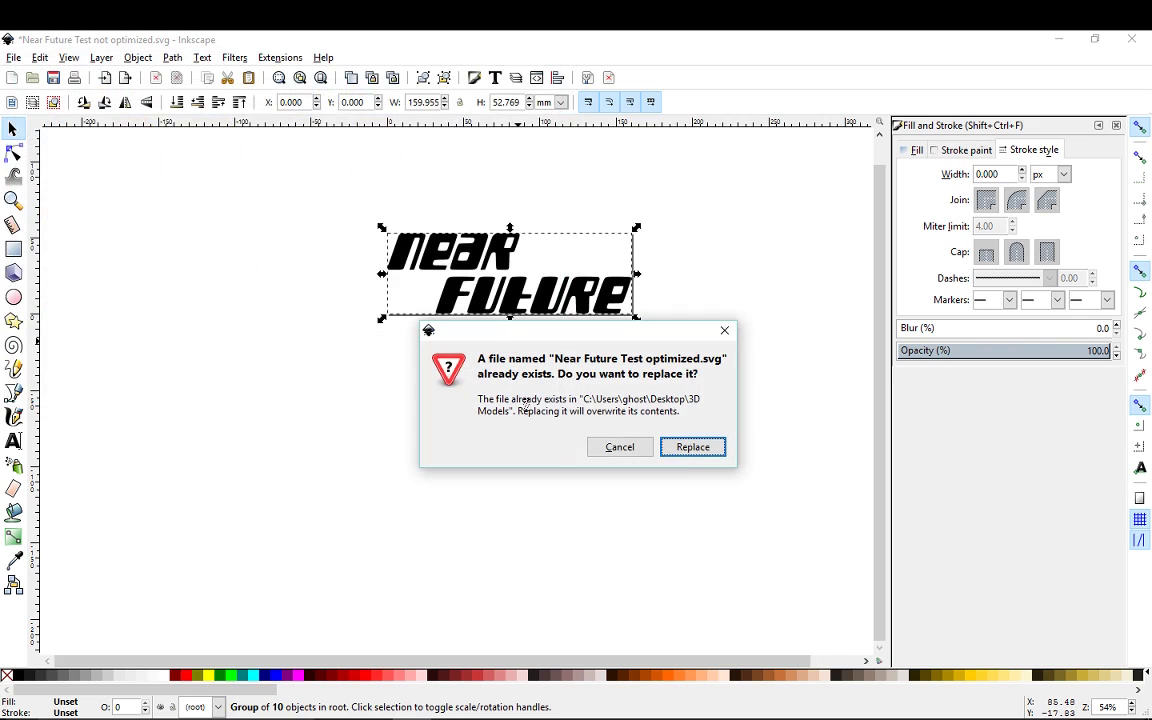
click(692, 447)
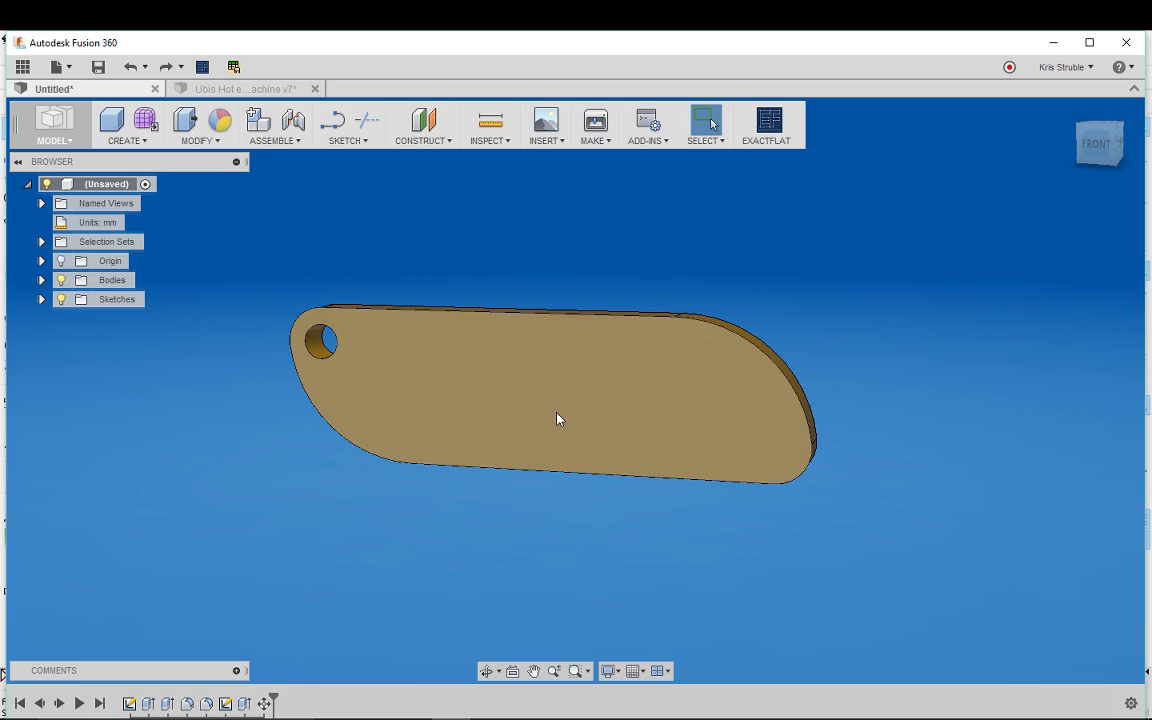
Insert the Near Future Test optimized SVG file onto the keychain's top face
click(556, 142)
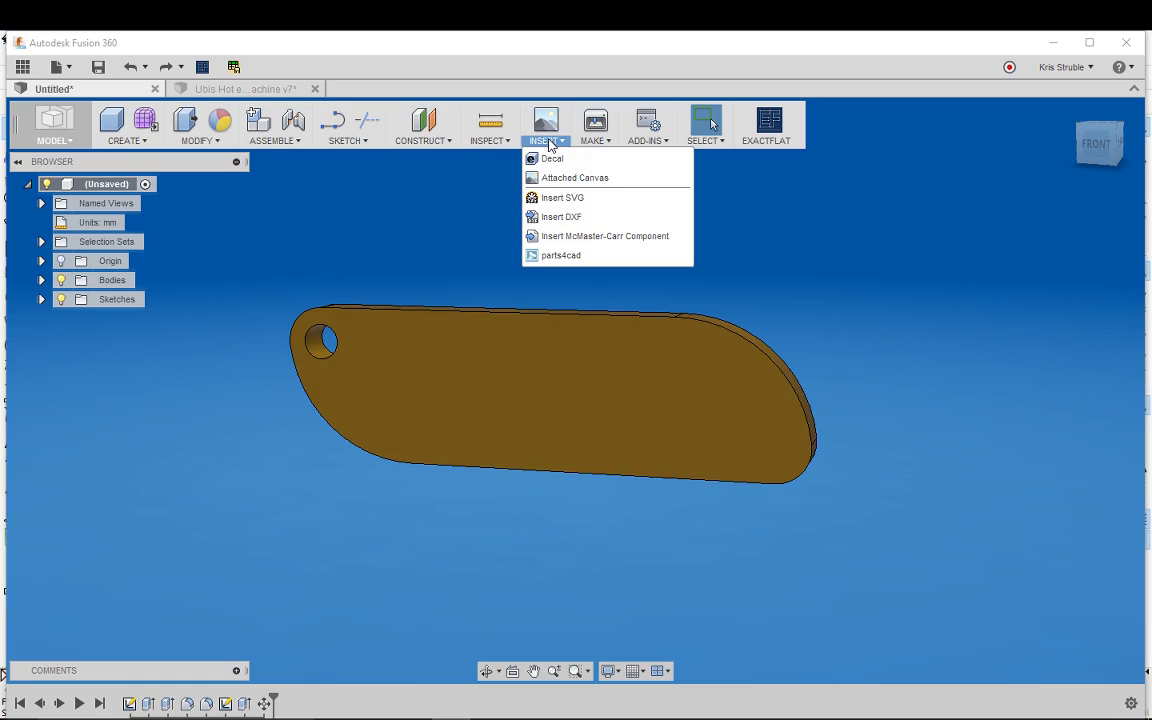
click(556, 198)
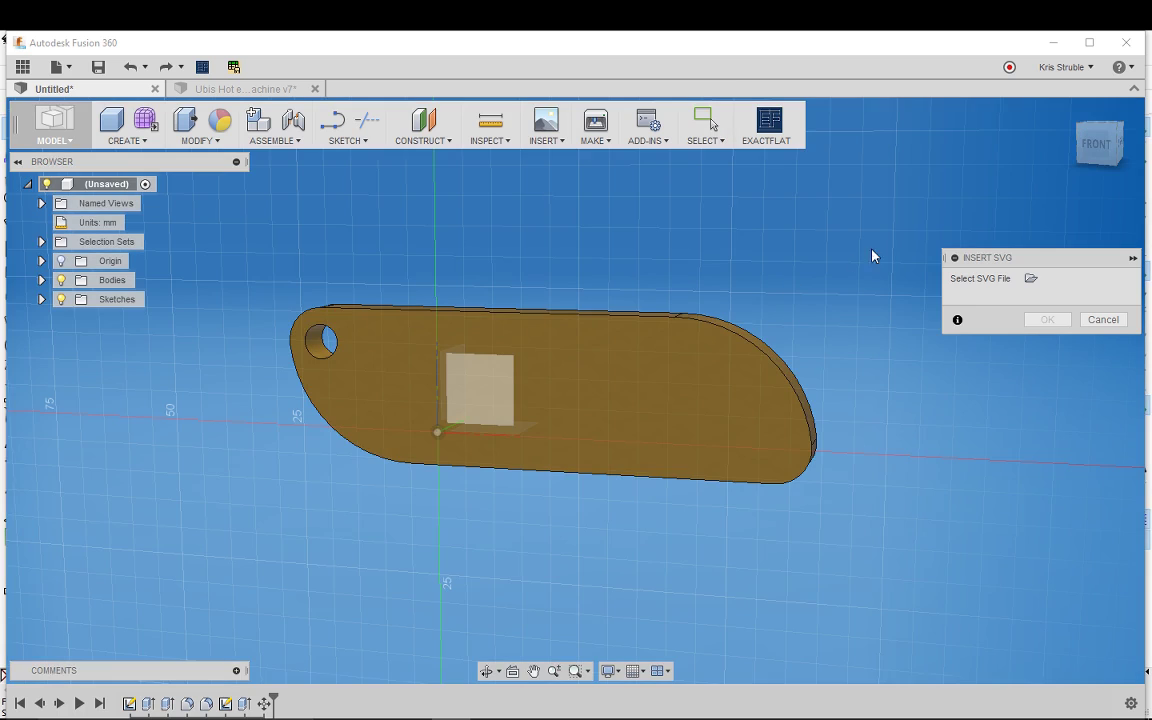
click(632, 404)
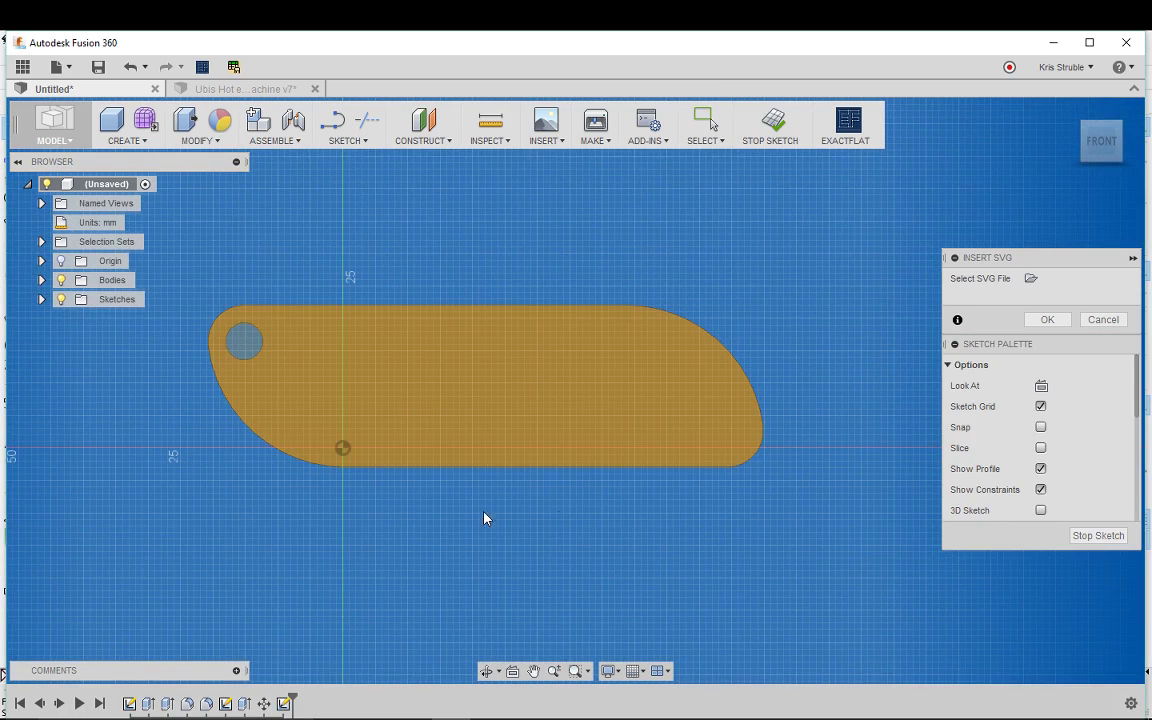
click(1031, 280)
click(200, 333)
click(447, 413)
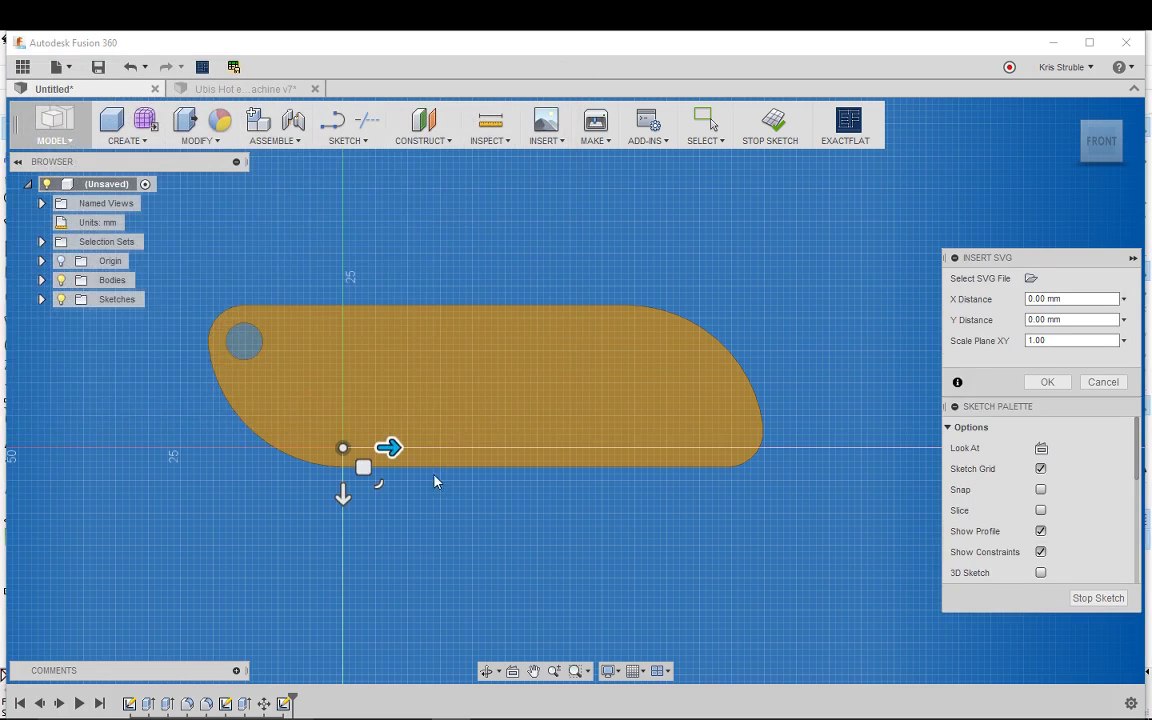
Shrink the logo and move it over the keychain body, offset -8.509 mm by -19.713 mm
scroll(440, 470, down, 8)
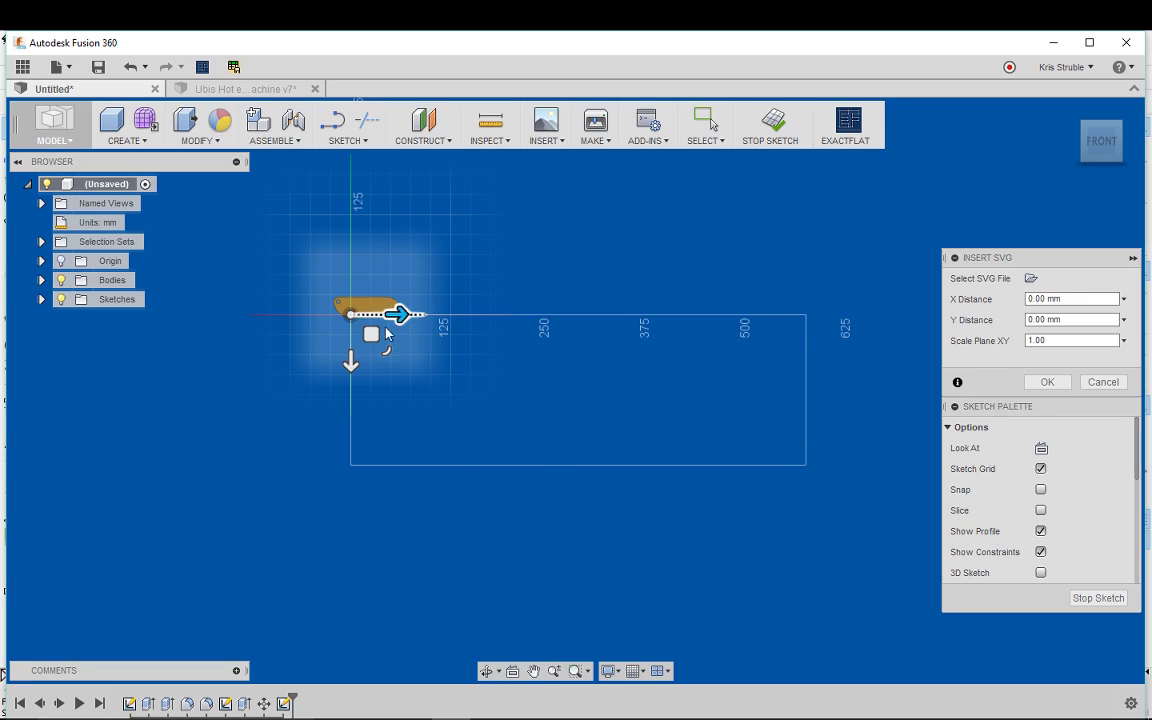
drag(386, 348, 308, 313)
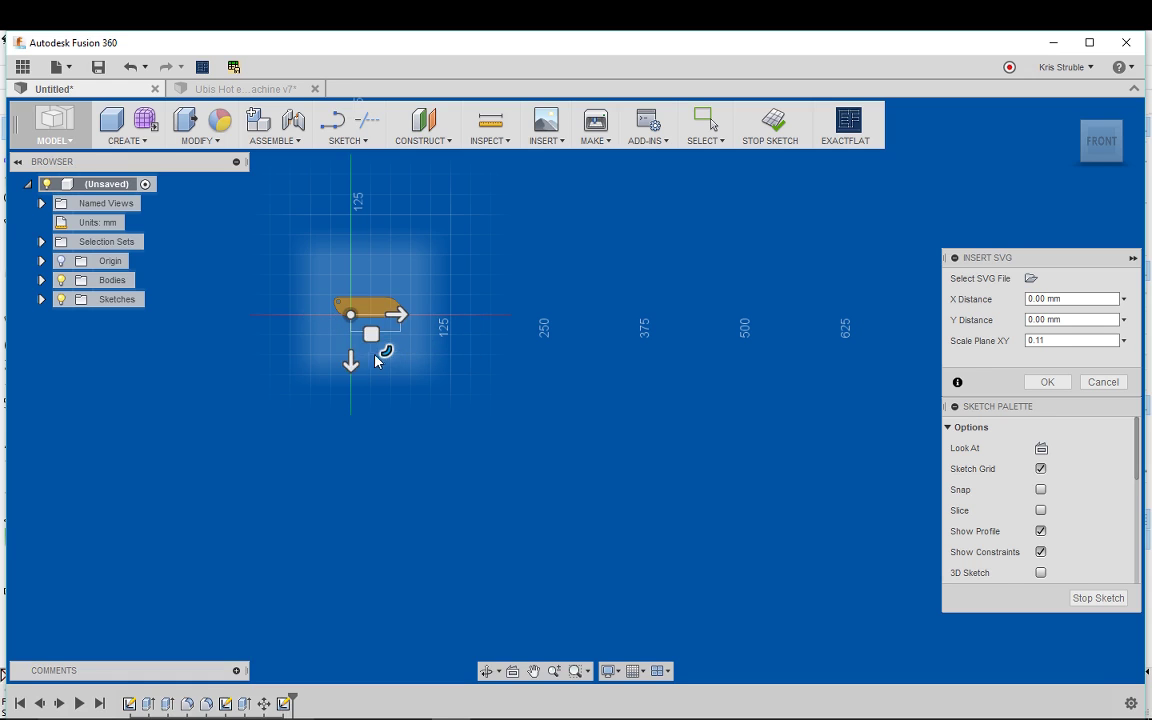
scroll(380, 350, up, 5)
scroll(430, 468, up, 4)
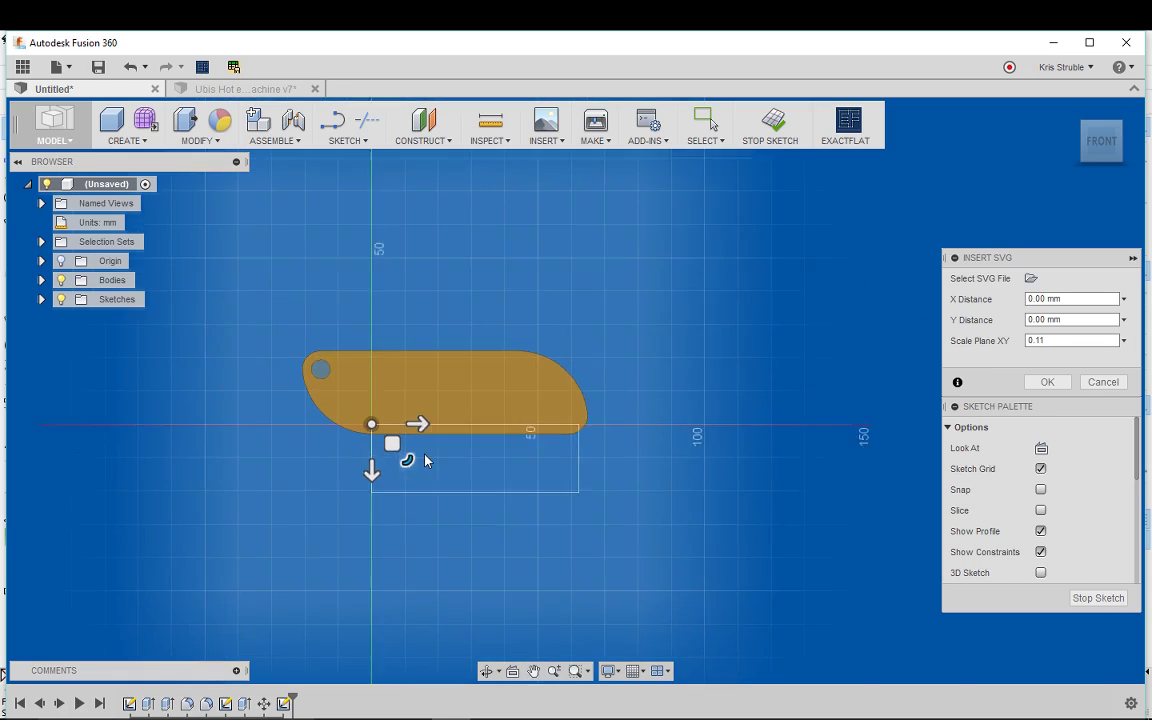
drag(370, 440, 322, 319)
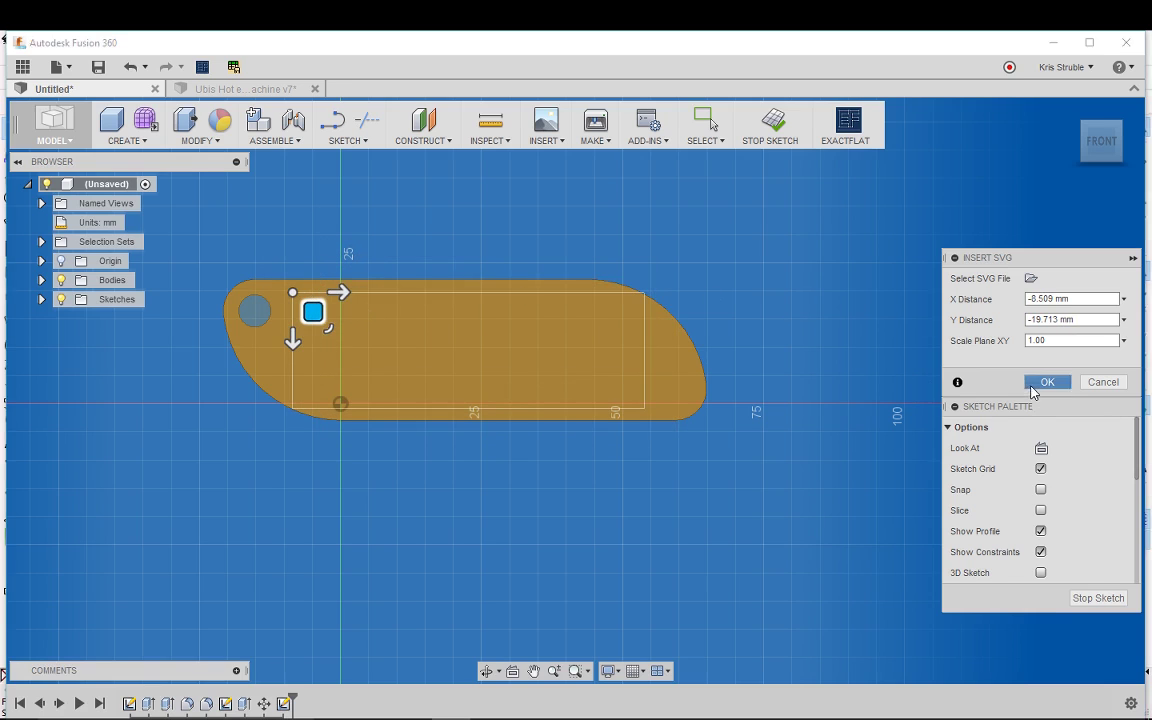
Confirm the logo placement in the sketch and orbit to see the keychain's thickness
click(1040, 385)
scroll(405, 480, up, 3)
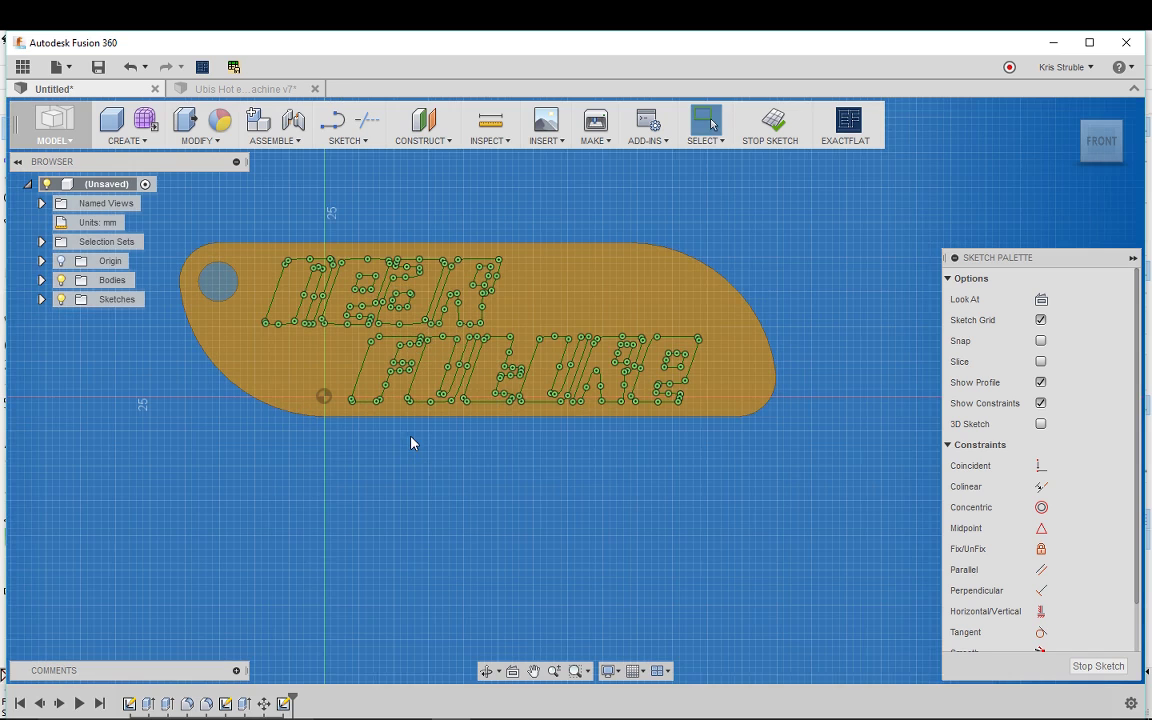
drag(447, 504, 313, 369)
scroll(313, 369, up, 2)
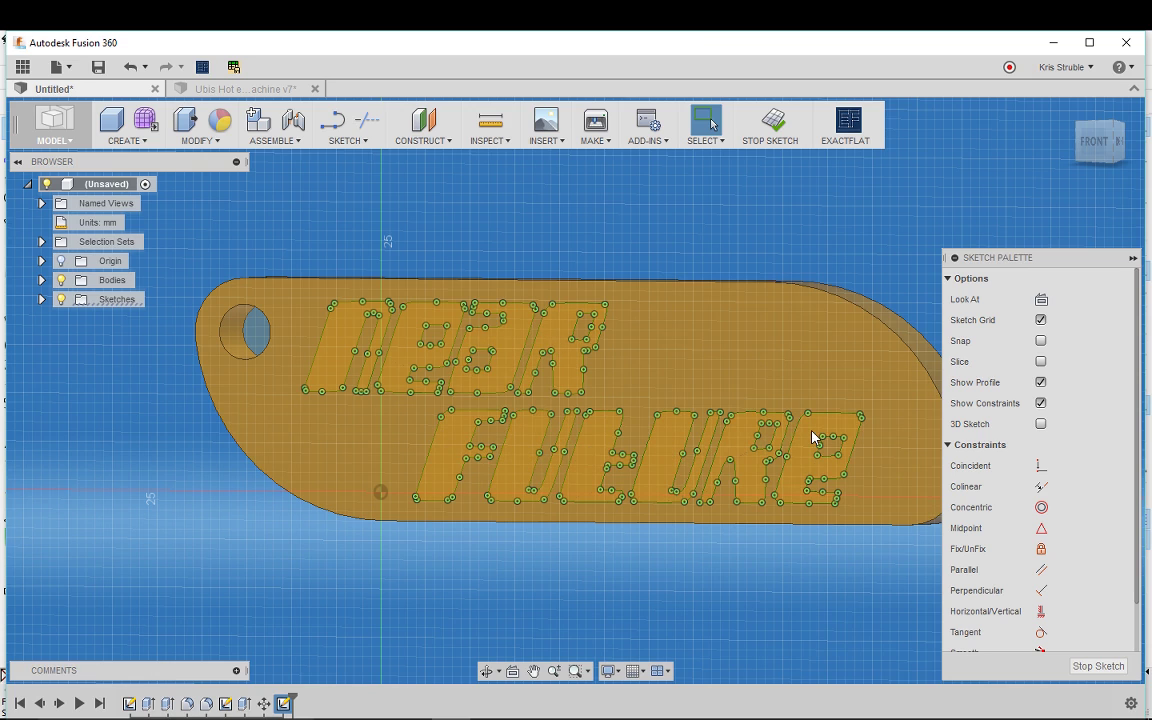
Extrude the ten NEAR FUTURE letter profiles 4 mm as raised solid letters
right_click(716, 579)
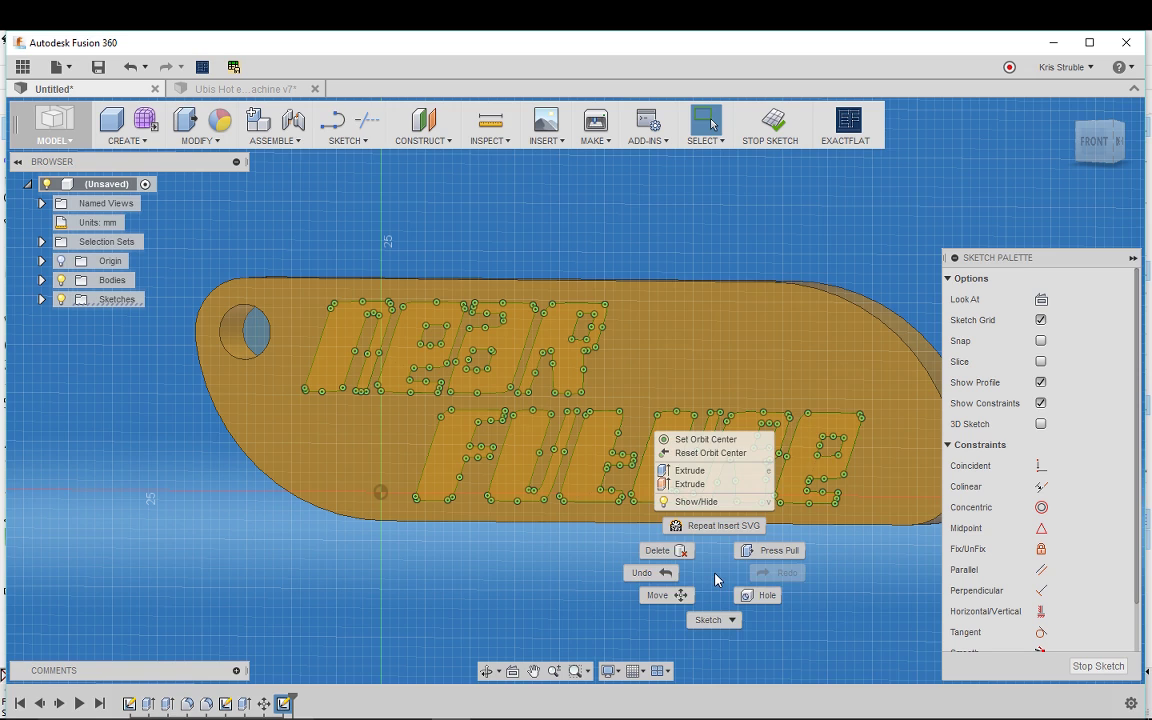
click(690, 470)
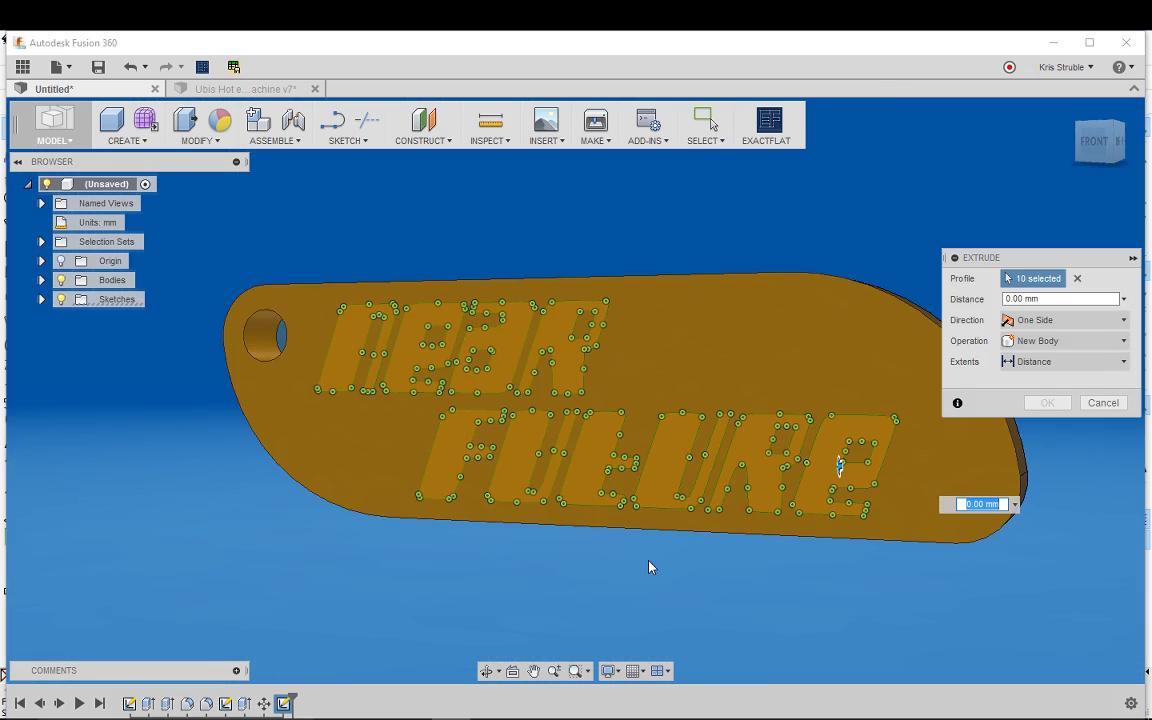
text(4)
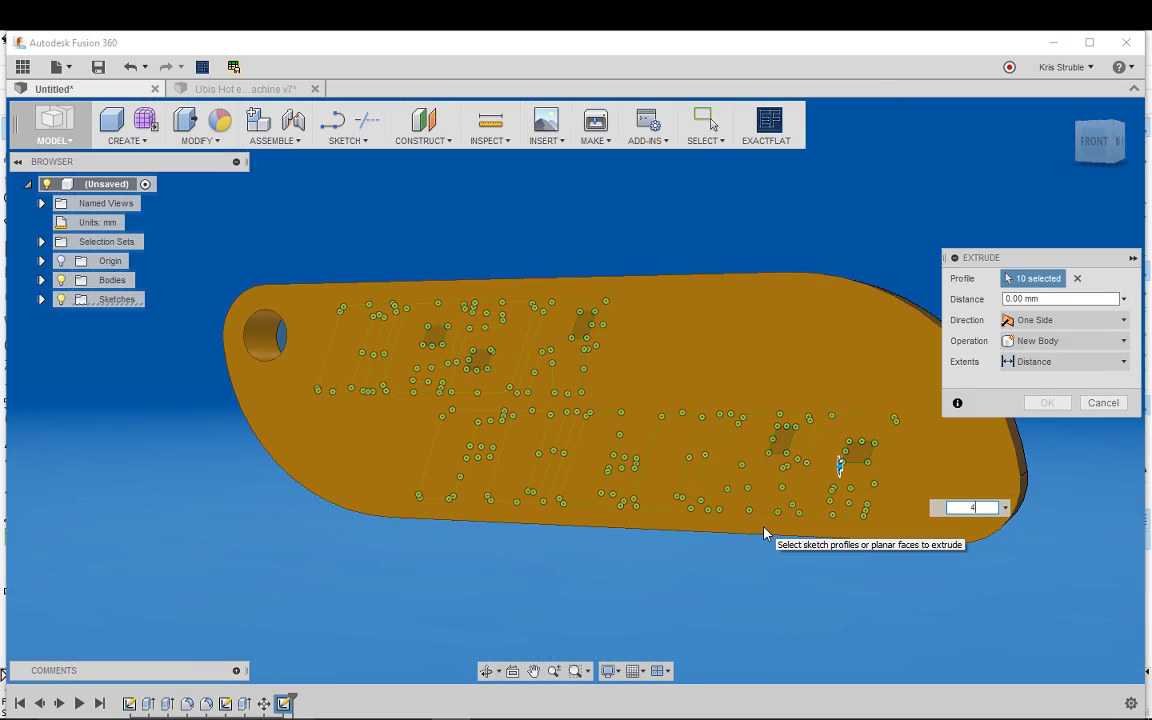
key(Return)
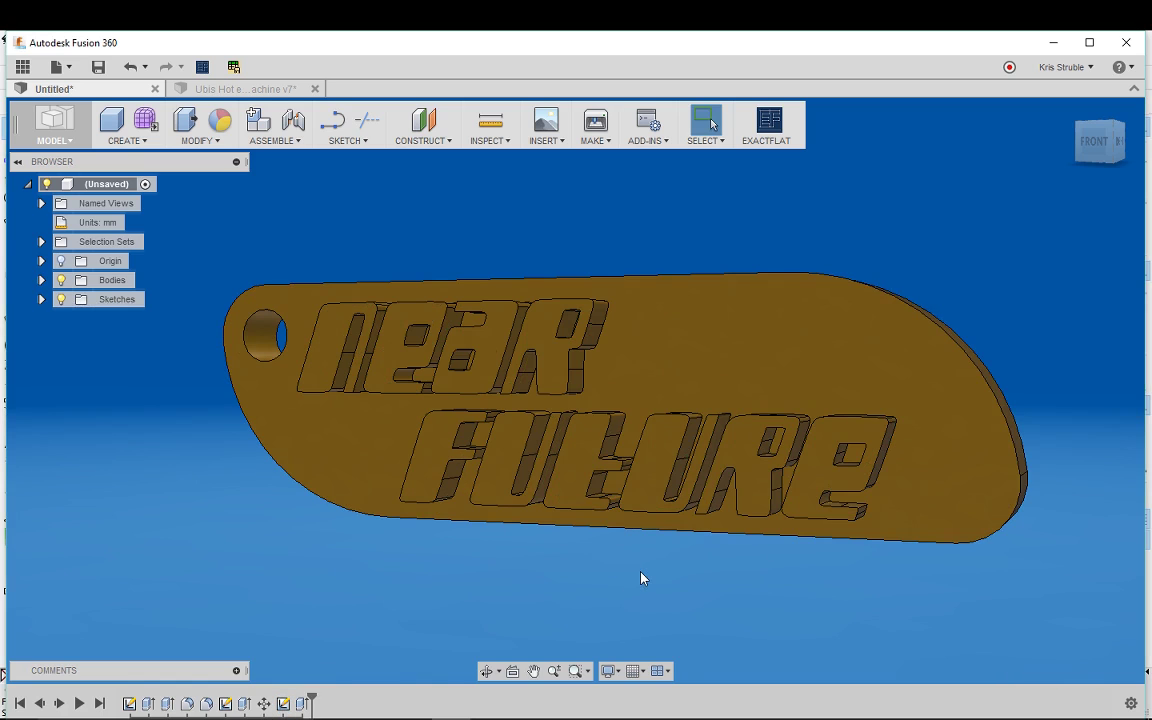
mouse_move(619, 597)
mouse_down()
mouse_move(650, 589)
mouse_move(630, 540)
mouse_move(617, 543)
mouse_move(632, 594)
mouse_up()
key(Escape)
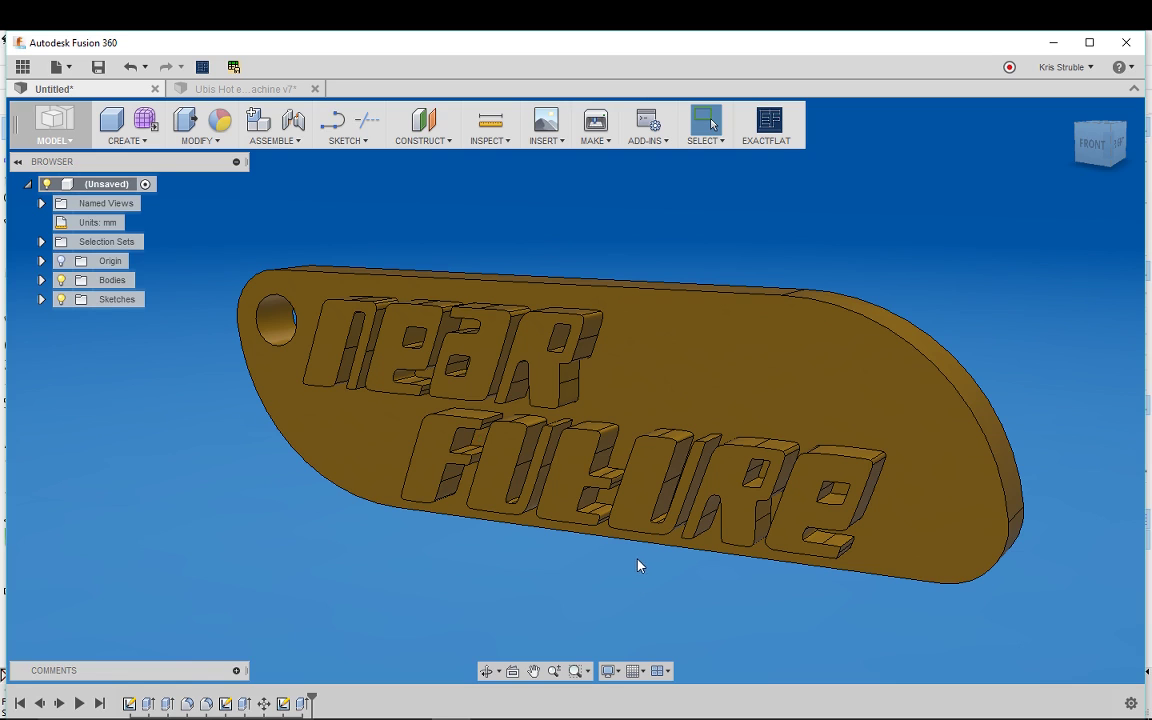
drag(638, 563, 643, 545)
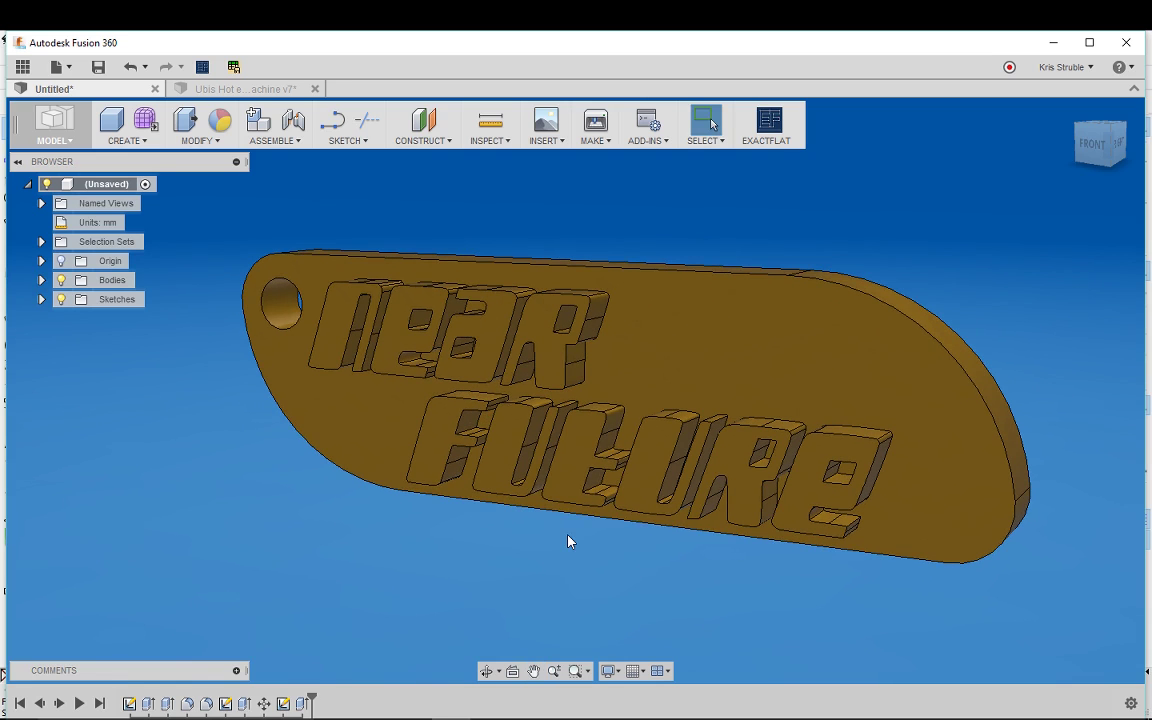